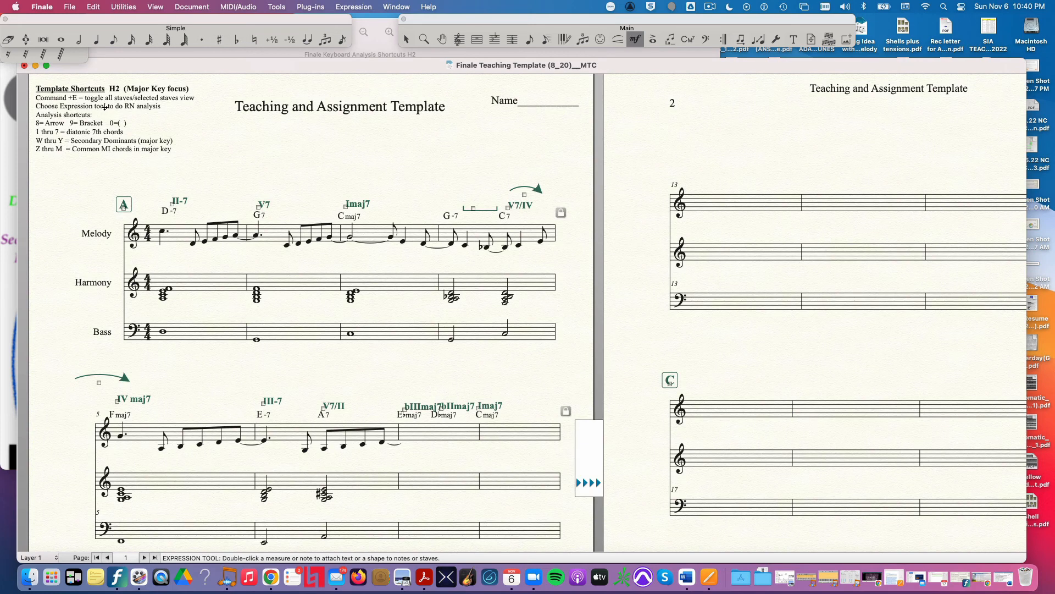
Delete all Roman numeral, bracket and arrow expressions above the first and second systems of the score with the Expression tool.
key("Escape")
left_click(100, 113)
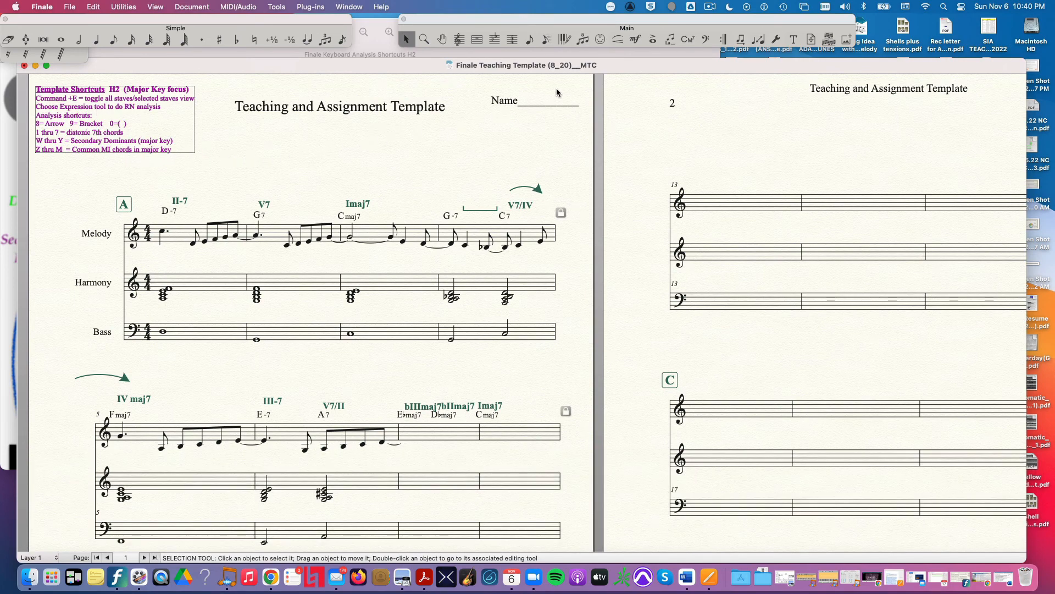
left_click(636, 39)
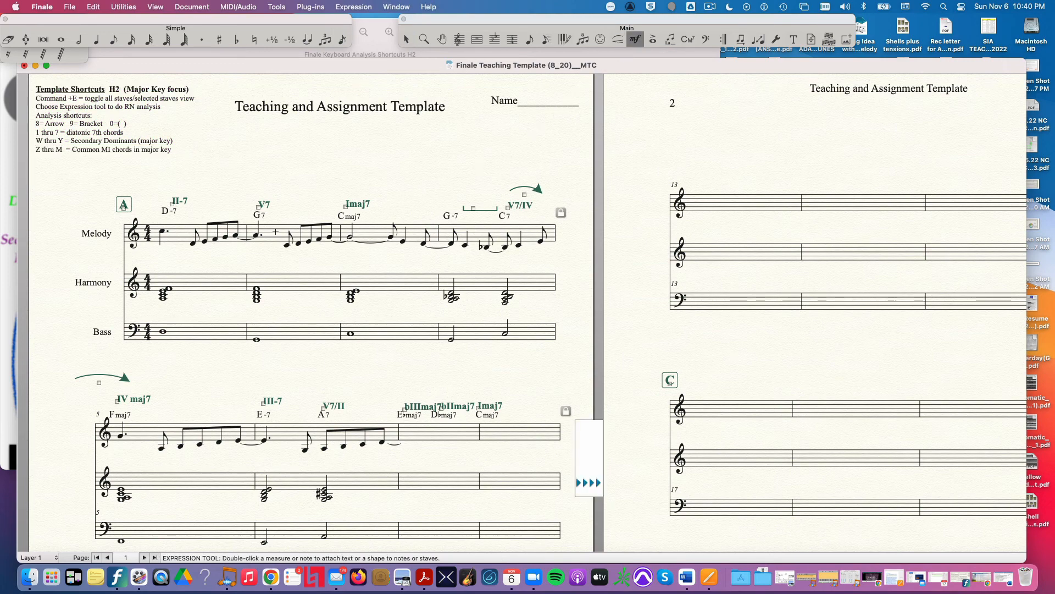
left_click_drag(150, 180, 555, 215)
key("BackSpace")
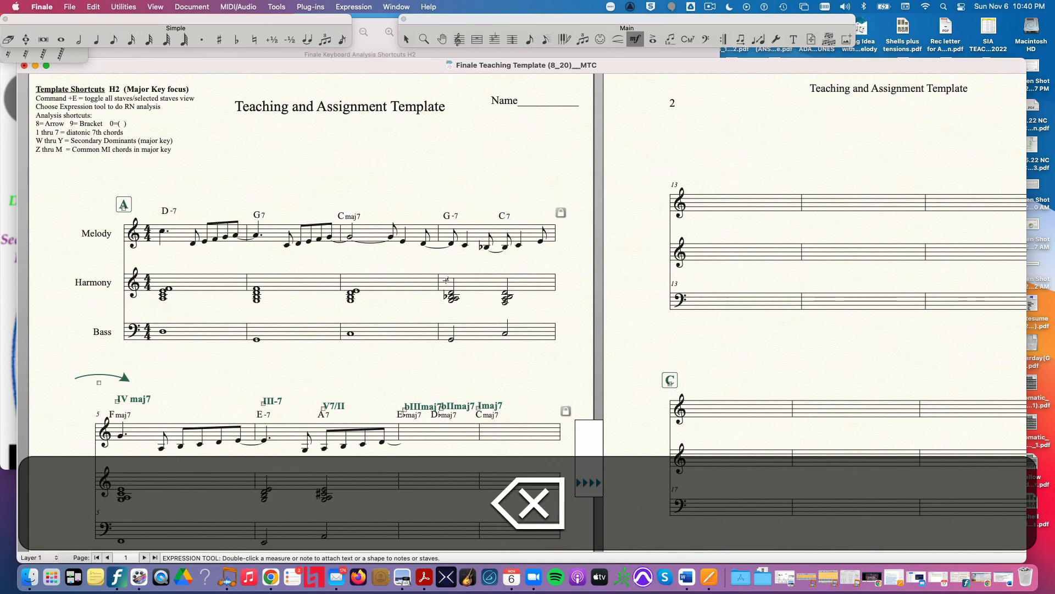
left_click_drag(33, 360, 450, 460)
key("BackSpace")
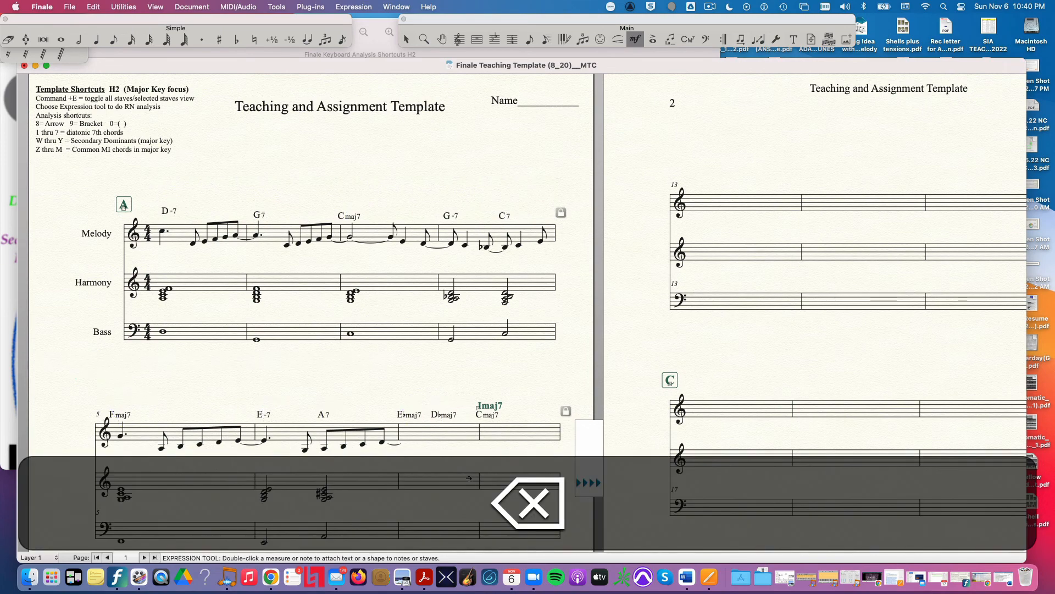
left_click_drag(467, 394, 542, 443)
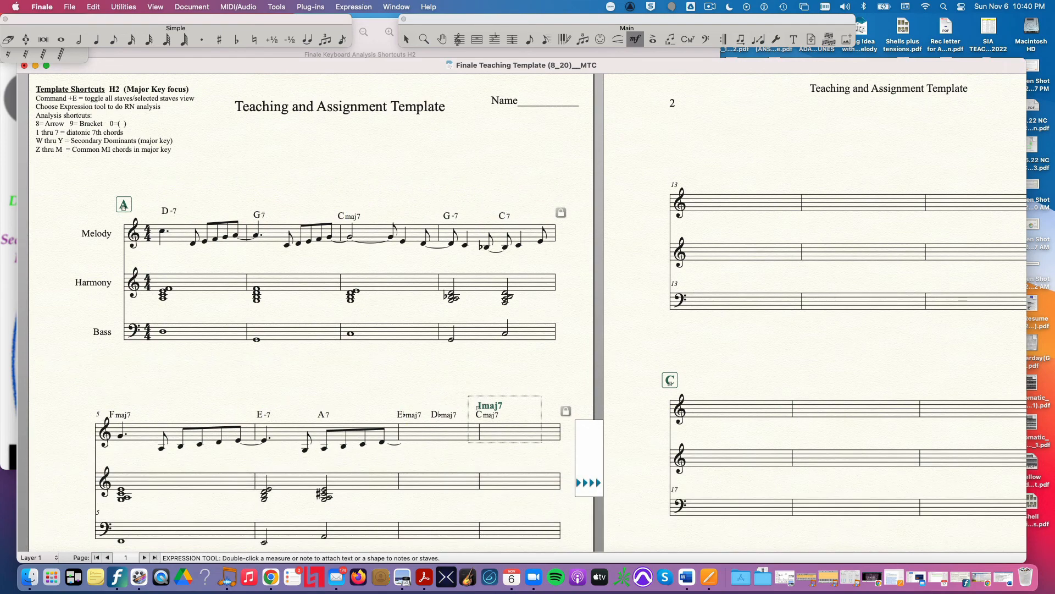
key("BackSpace")
Switch to Preview to examine the Finale Keyboard Analysis Shortcuts H2 chart, and return to the Finale teaching template.
left_click_drag(697, 64, 698, 214)
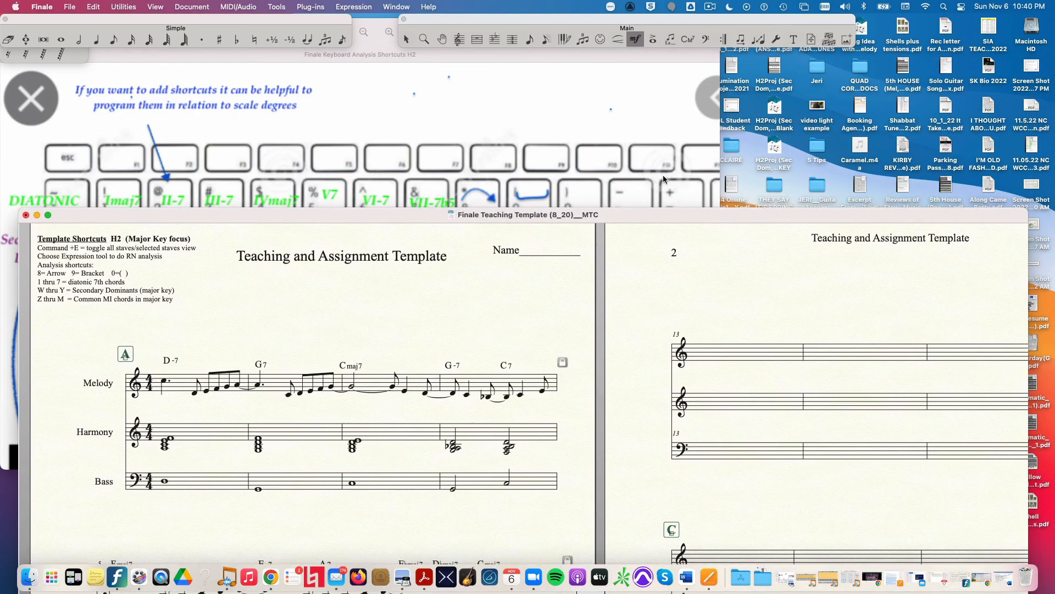
left_click(618, 169)
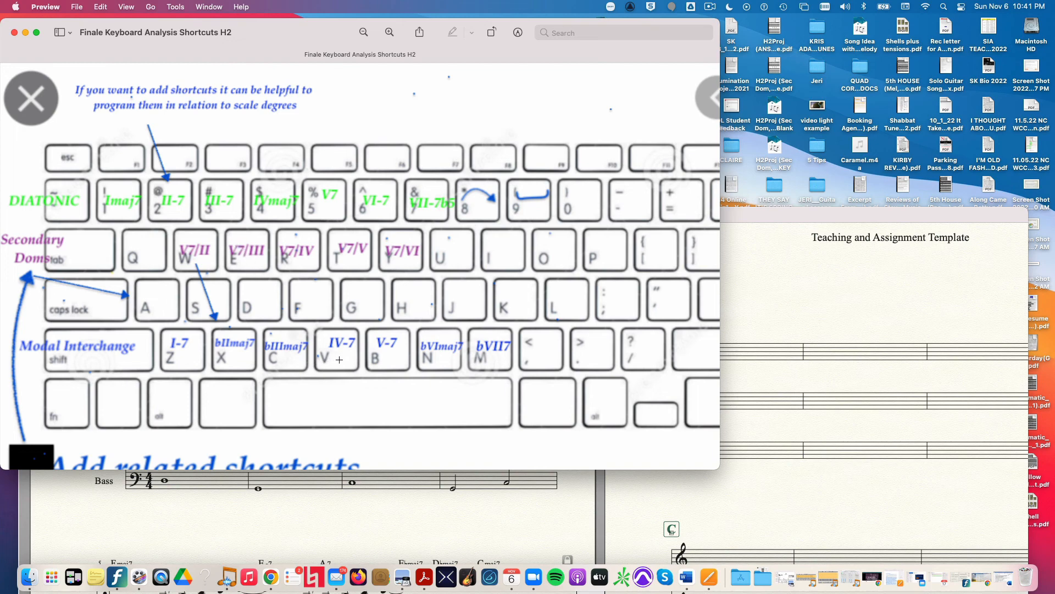
scroll(339, 359, "down", 2)
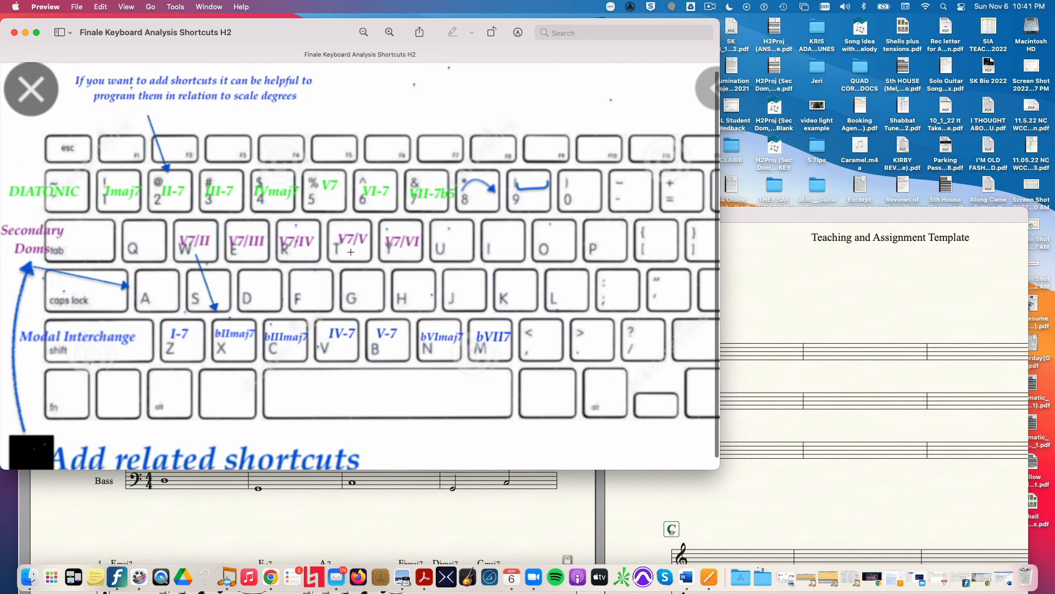
left_click_drag(317, 26, 515, 22)
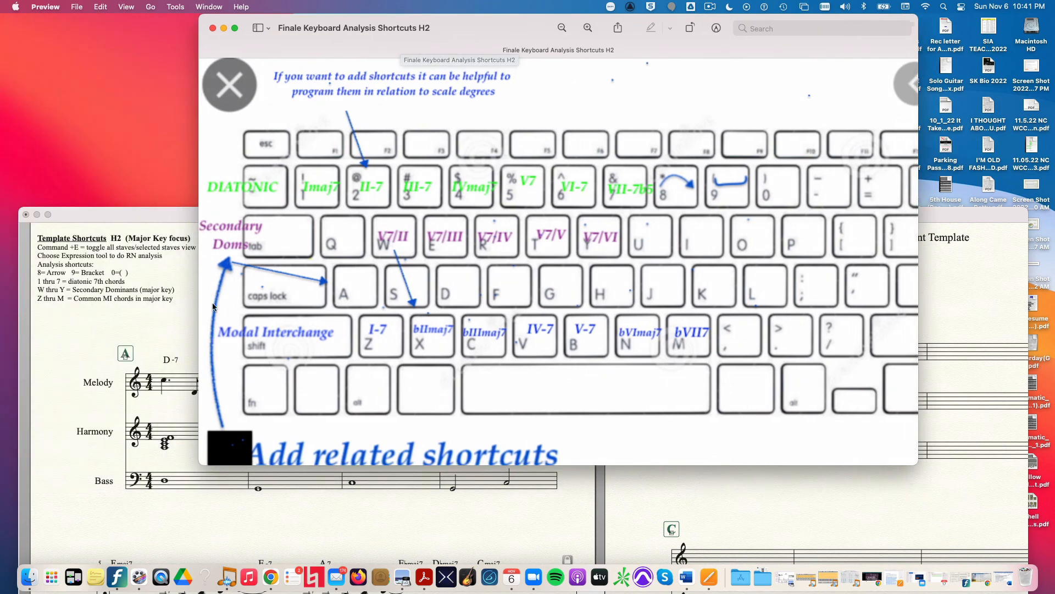
left_click(174, 308)
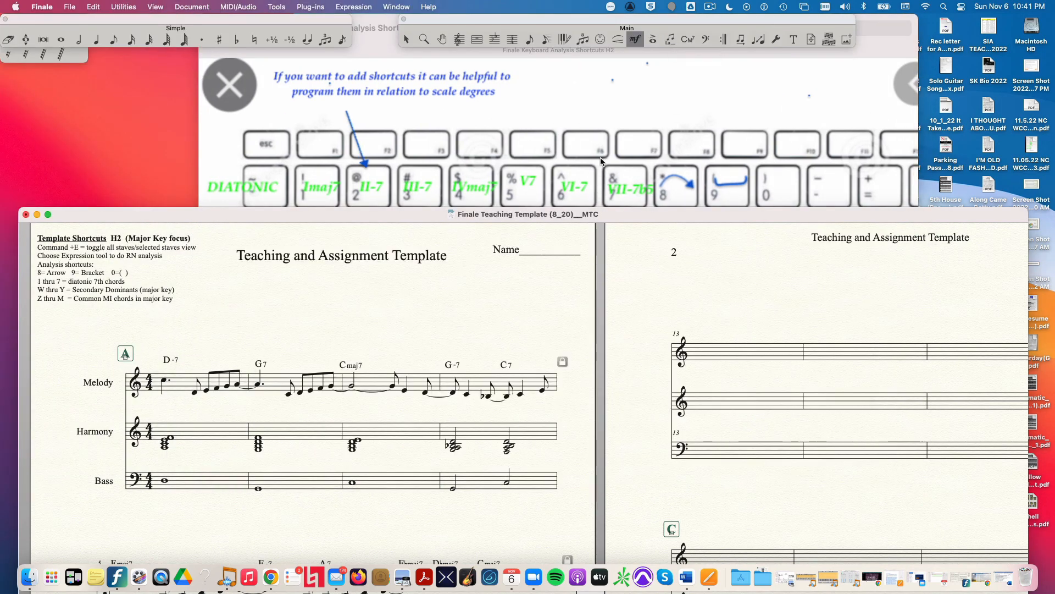
left_click_drag(592, 214, 592, 38)
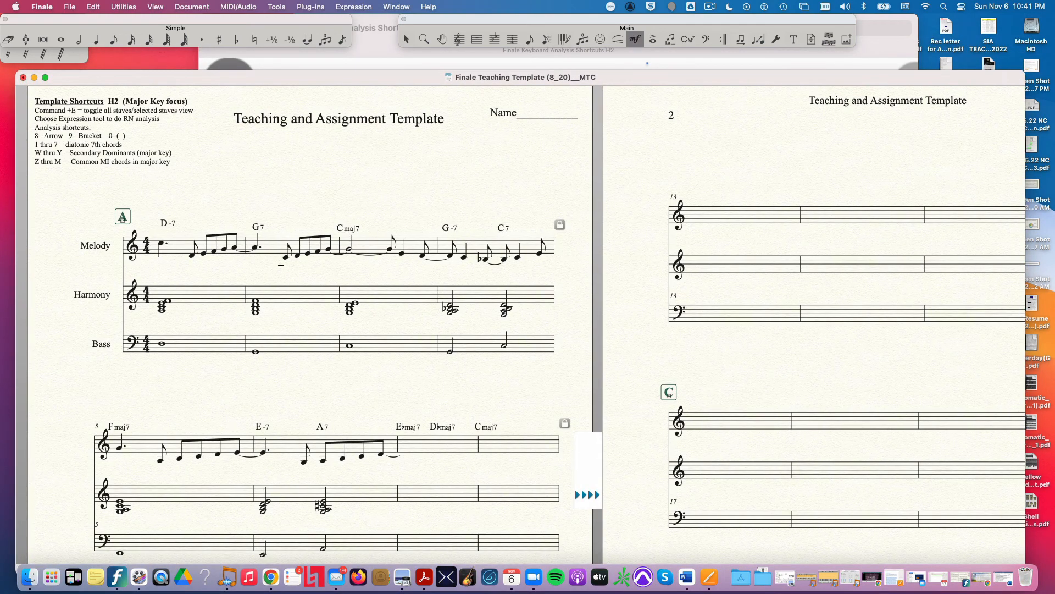
Try assigning the shortcut B to the I-maj7 expression in the Roman Numerals category, and cancel the expression selection.
double_click(323, 264)
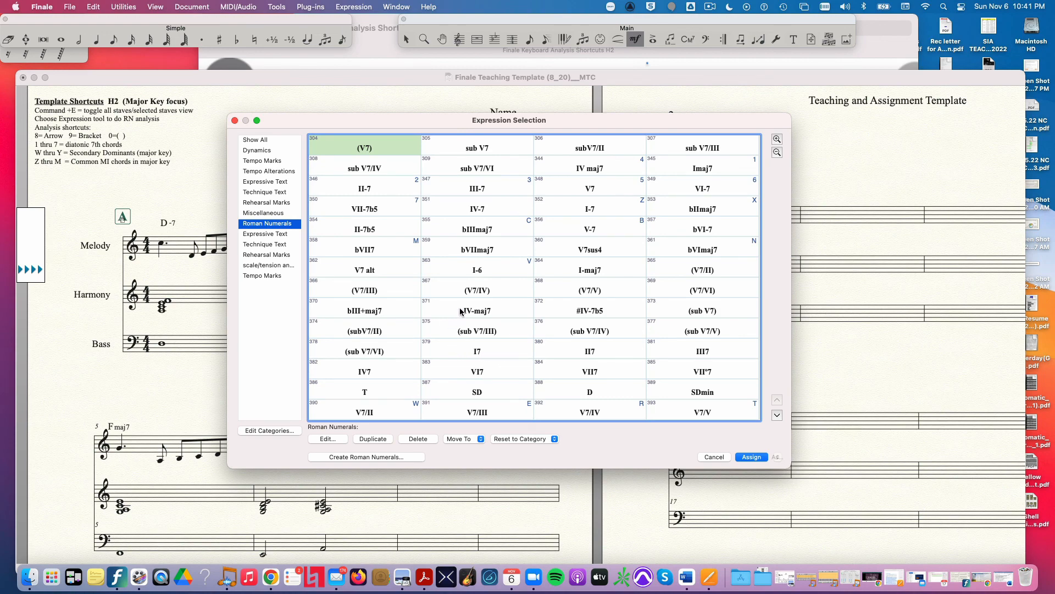
left_click(482, 271)
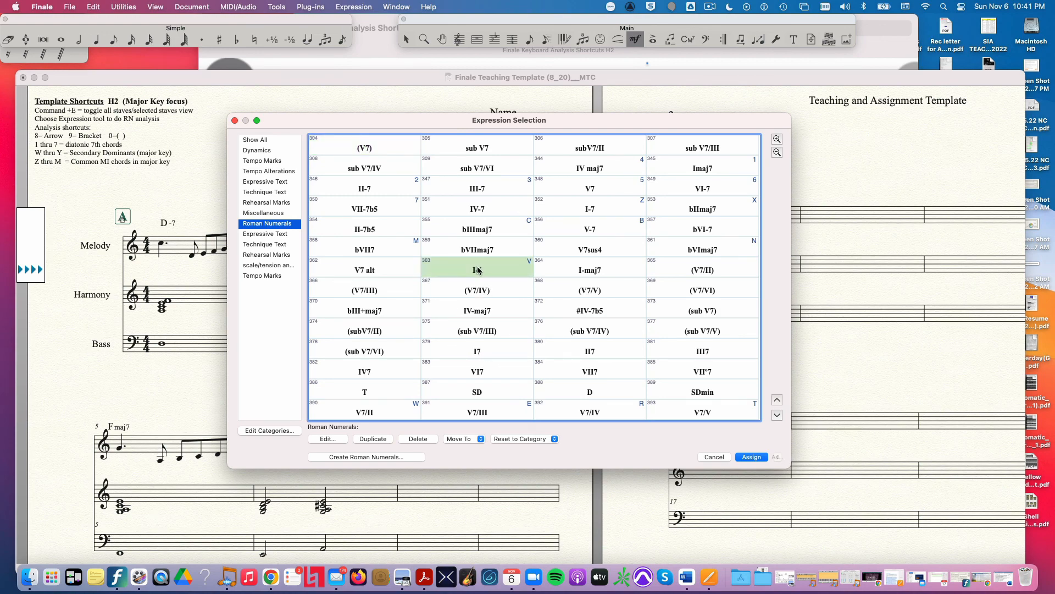
left_click(571, 276)
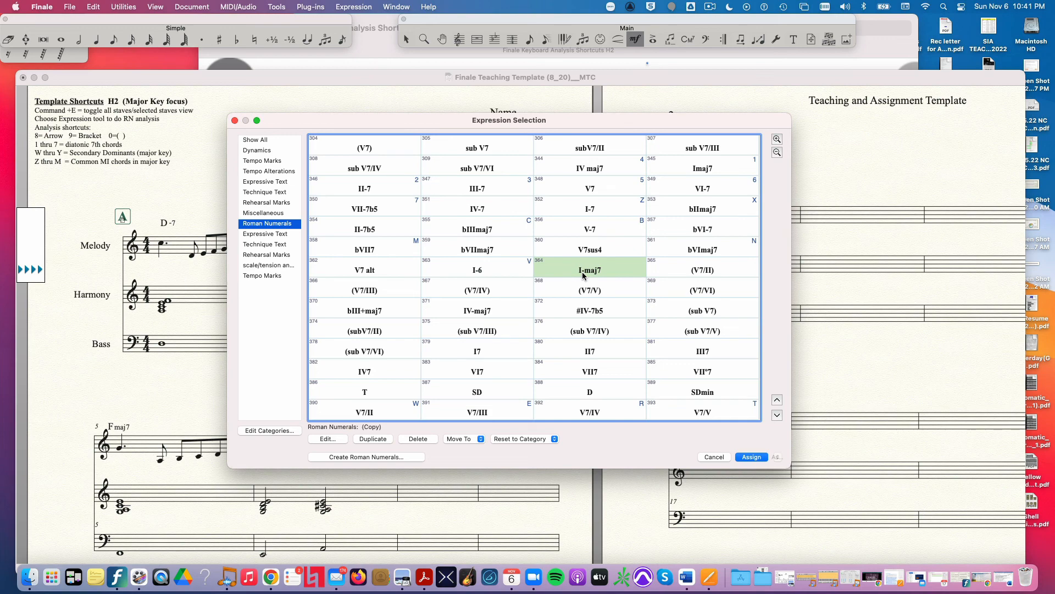
key("shift")
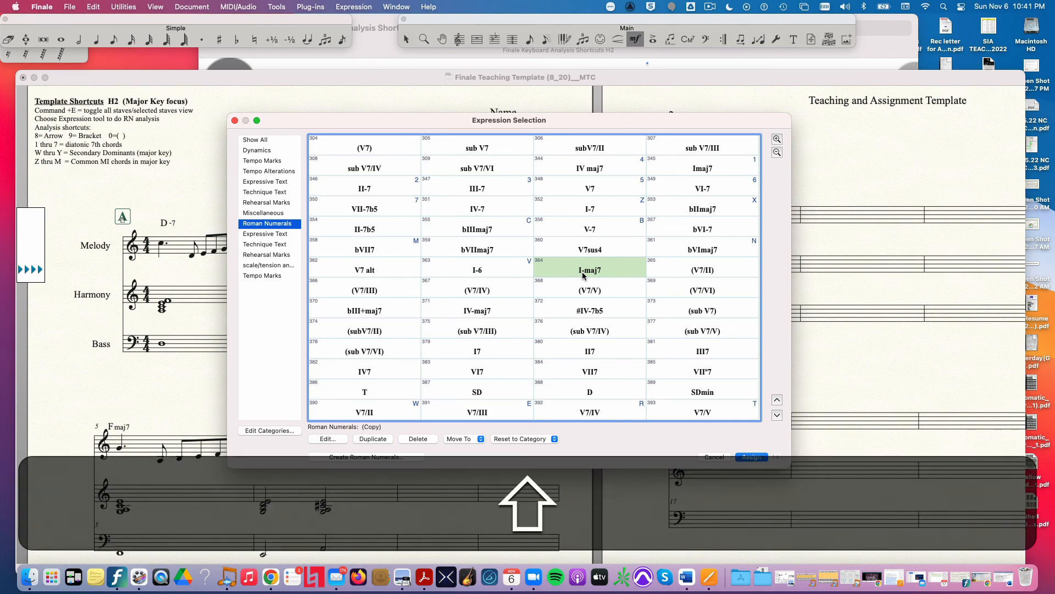
key("shift+b")
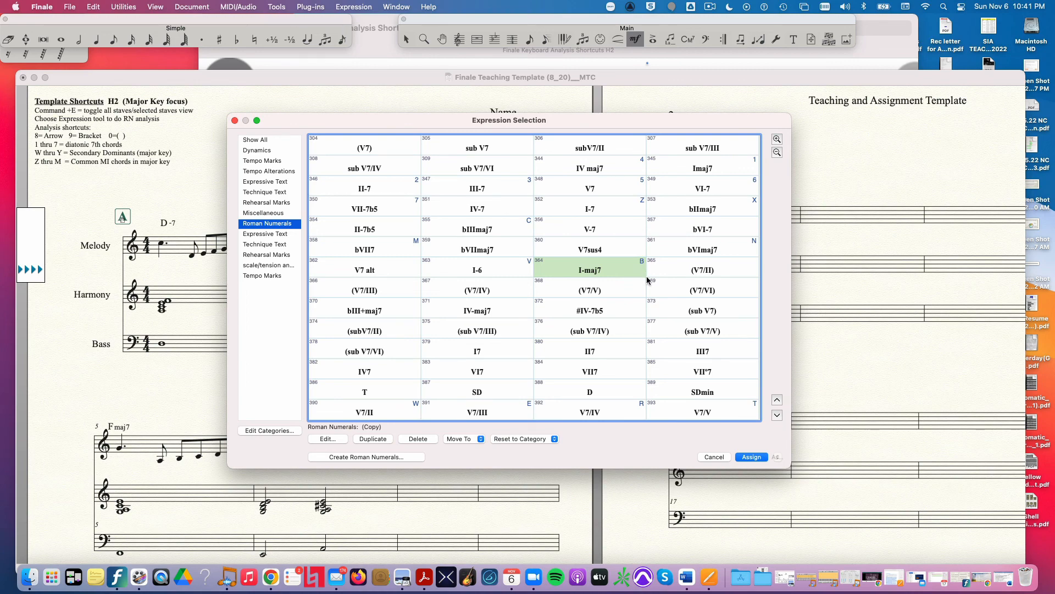
left_click(724, 457)
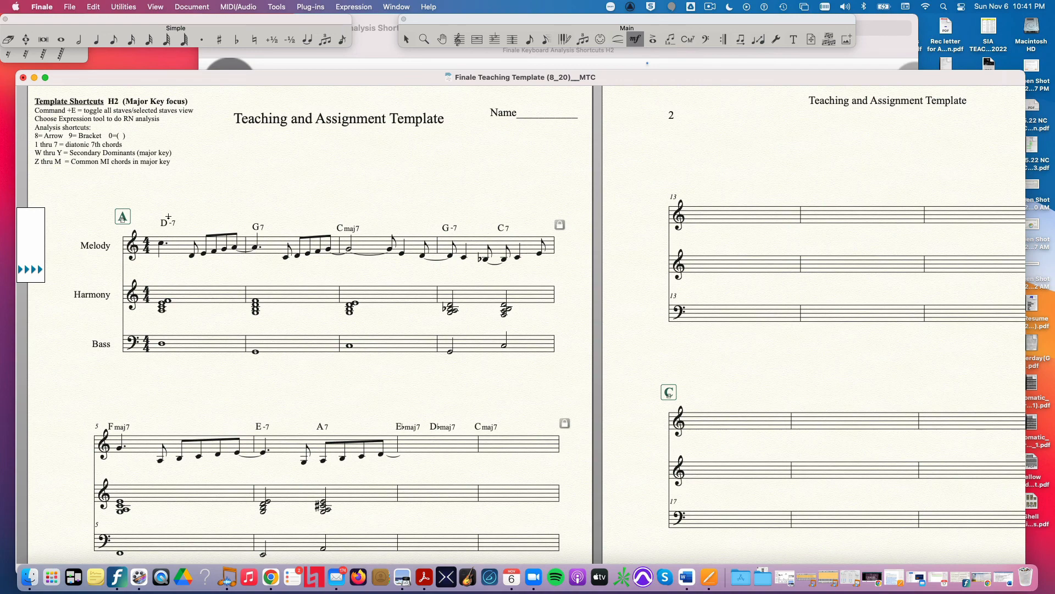
Place the Roman numerals II-7, V7, Imaj7, V7/IV and IV maj7 above the D-7, G7, Cmaj7, C7 and Fmaj7 chords.
key("2")
left_click(168, 217)
key("5")
left_click(253, 219)
key("1")
left_click(343, 222)
key("r")
left_click(504, 221)
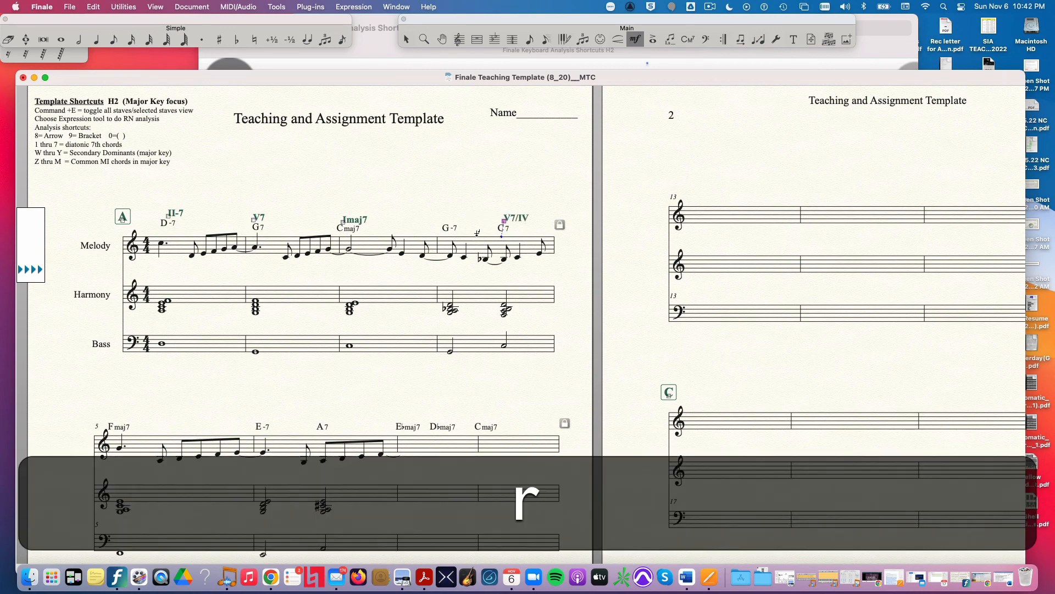
key("4")
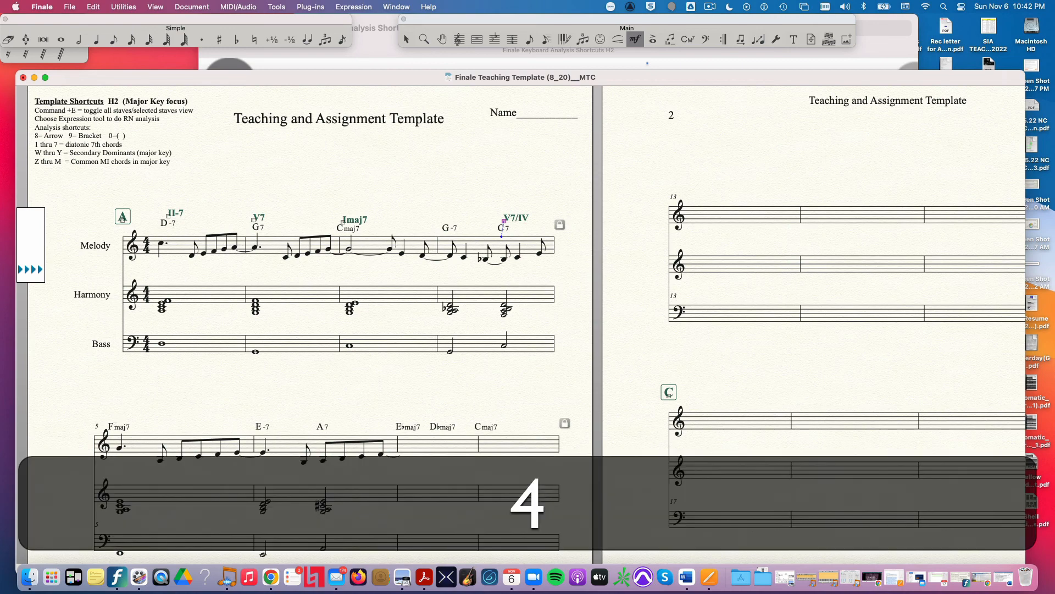
left_click(116, 422)
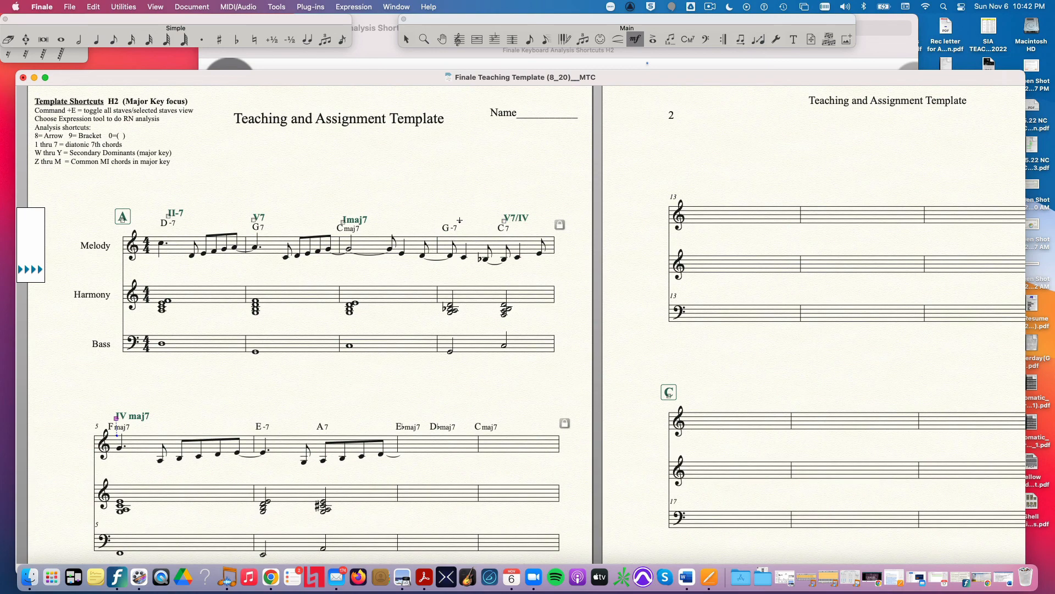
Add an analysis bracket above G-7 and resolution arrows above C7 and at the start of the second system.
key("9")
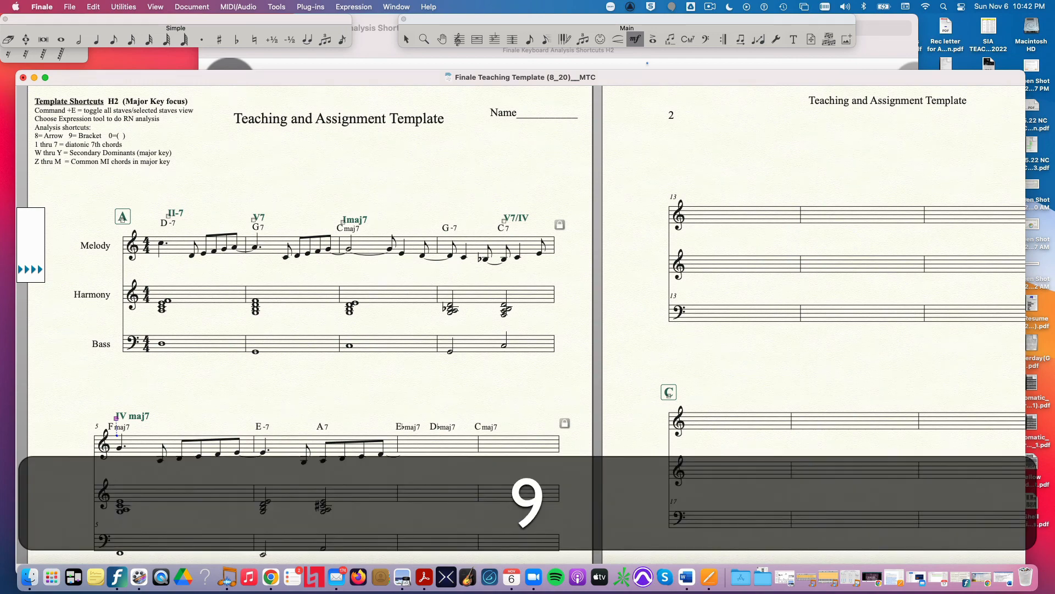
left_click(459, 221)
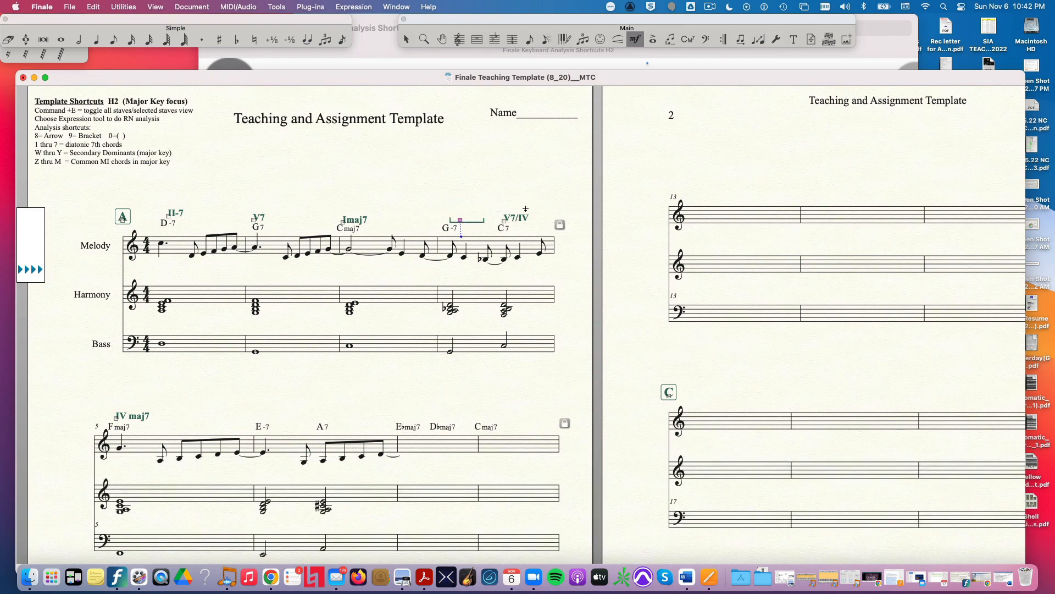
key("8")
left_click(526, 208)
key("8")
left_click(103, 407)
Place the Roman numerals III-7, V7/II, bIIImaj7, bIImaj7 and Imaj7 above the remaining second-system chords from E-7 to Cmaj7.
key("3")
left_click(263, 415)
key("w")
left_click(320, 417)
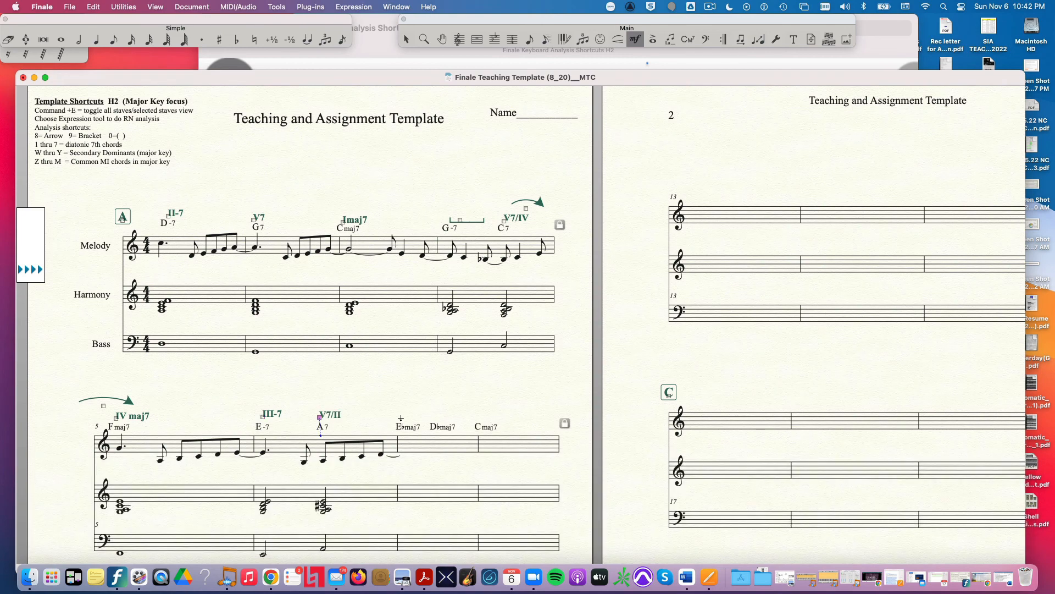
key("c")
left_click(400, 421)
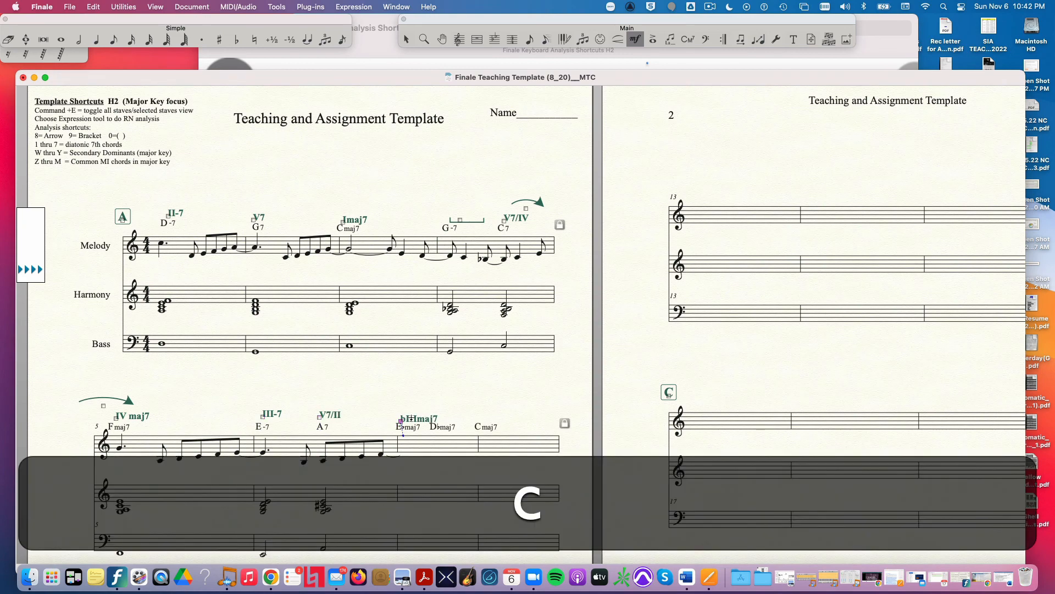
key("x")
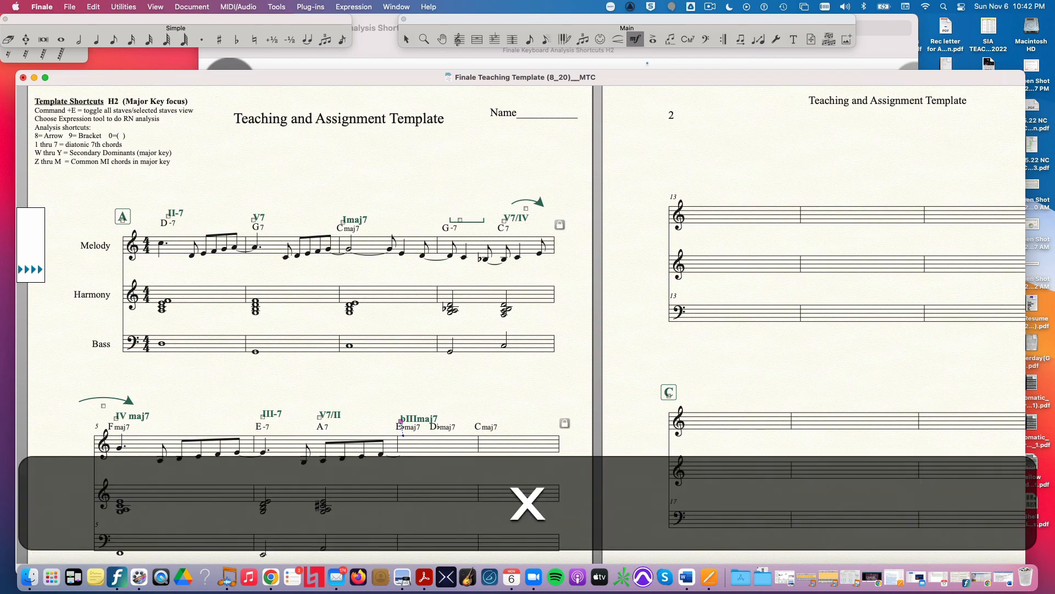
left_click(446, 421)
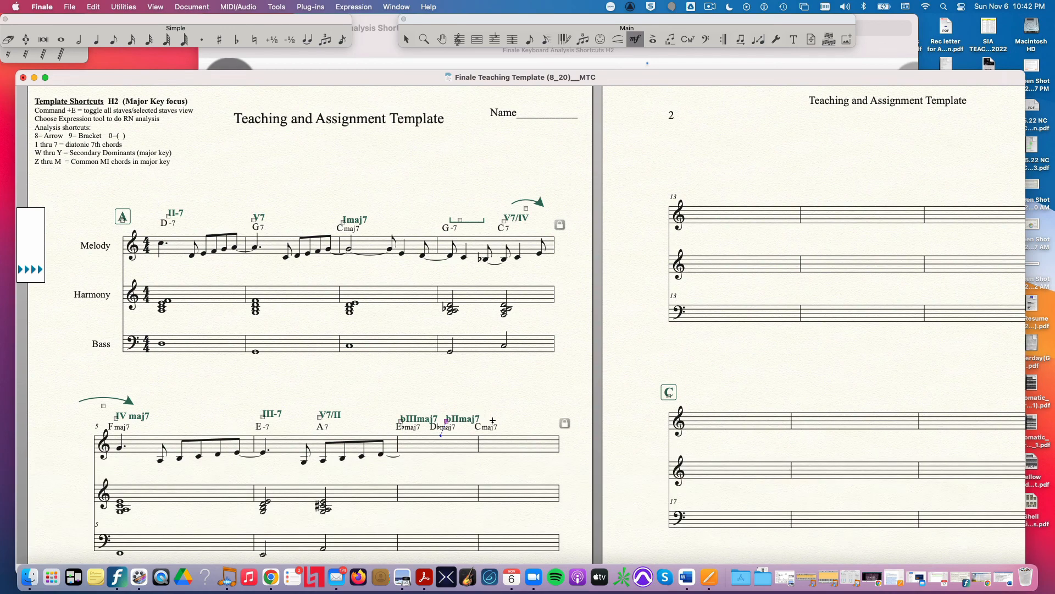
key("1")
left_click(492, 418)
Clear only the notes and rests from measures 5 and 6 of the Melody staff using Clear Selected Items.
key("Escape")
left_click(238, 449)
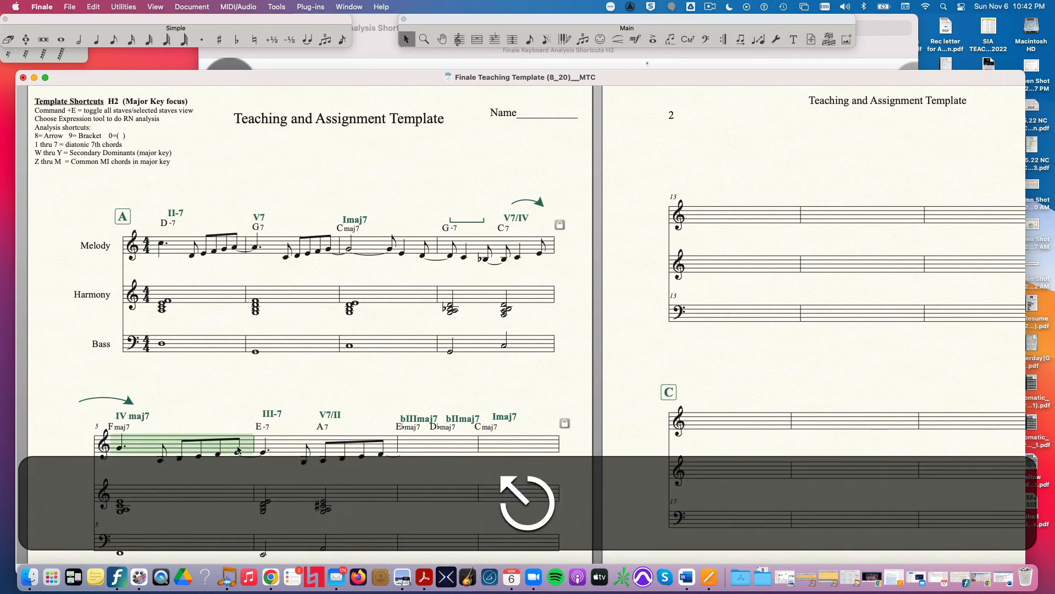
left_click(280, 447)
left_click(208, 452, "shift")
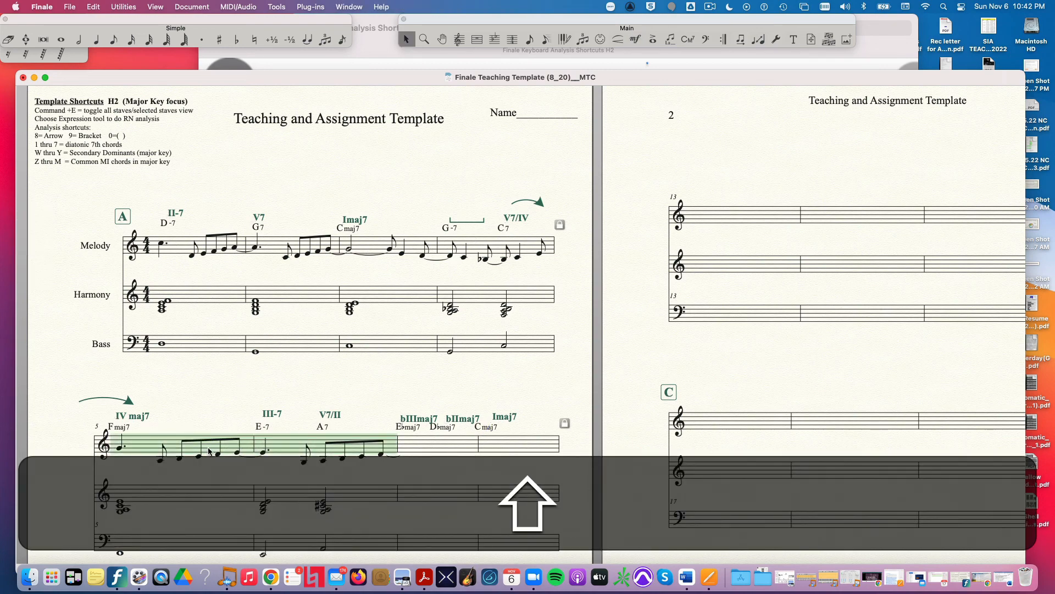
left_click(209, 451, "ctrl")
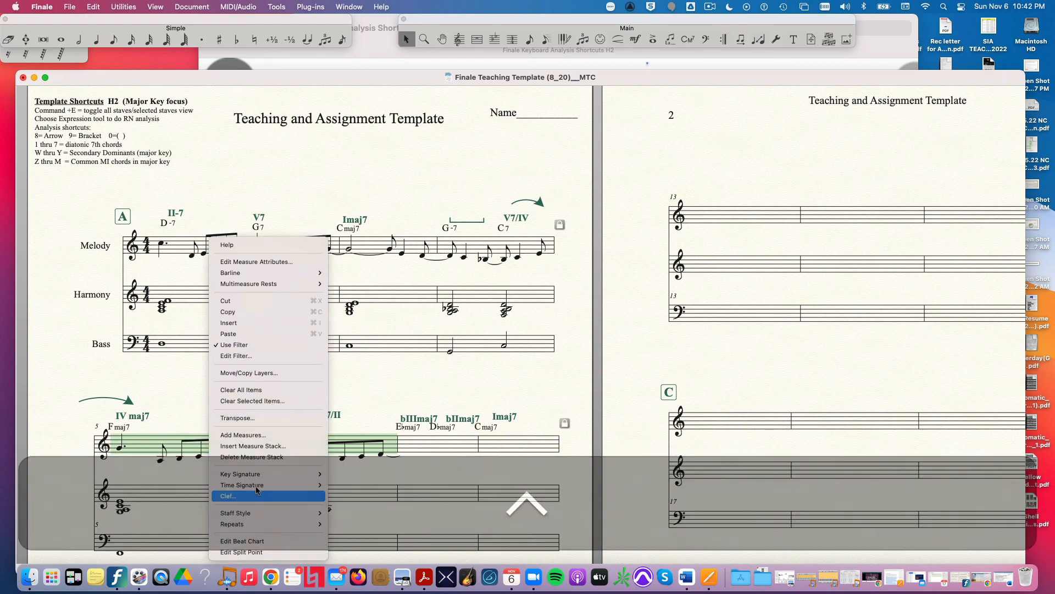
left_click(264, 401)
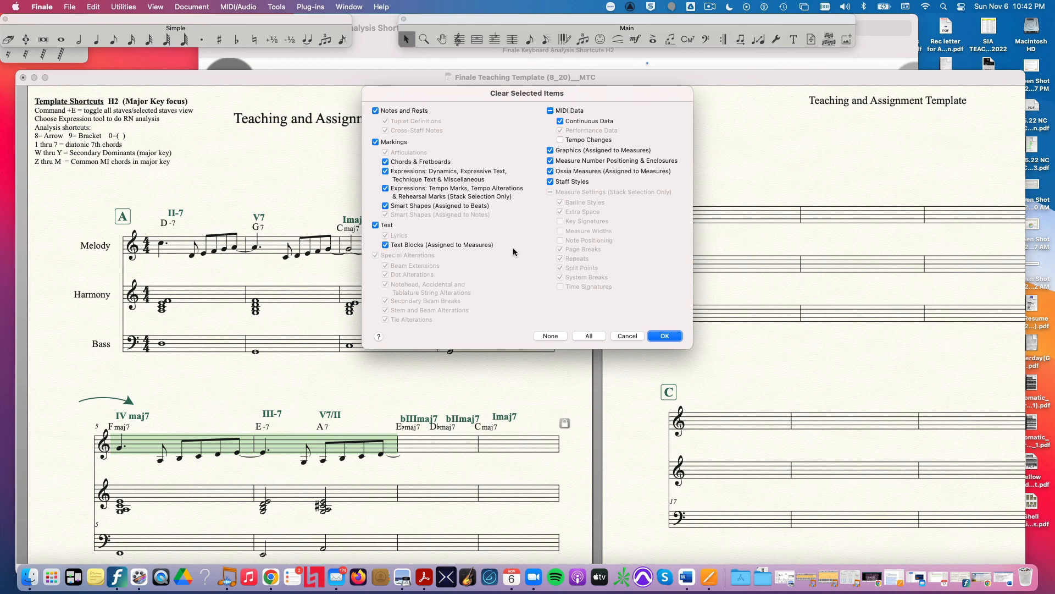
left_click(558, 333)
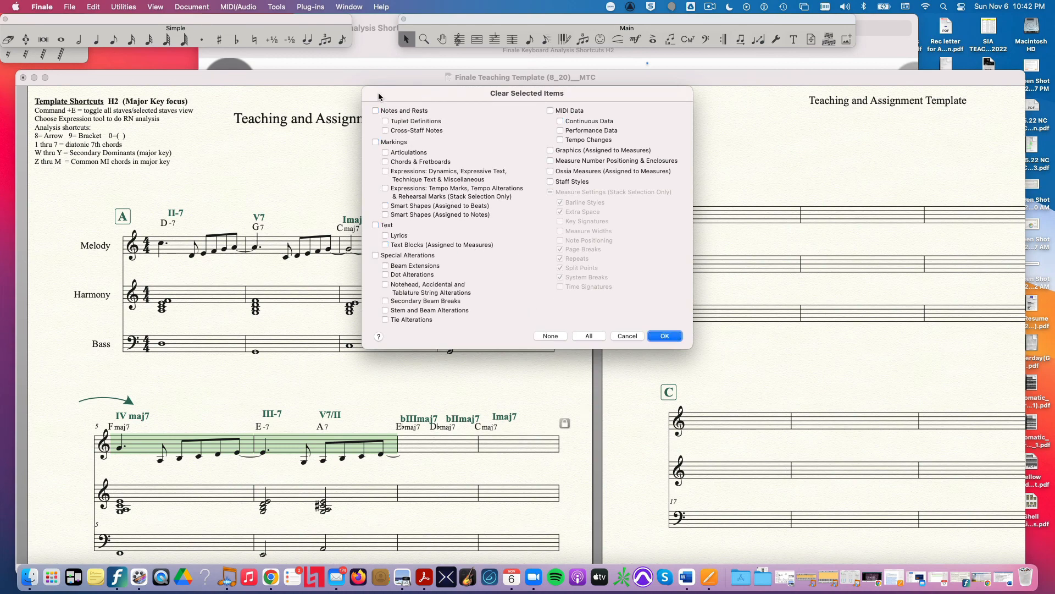
left_click(398, 112)
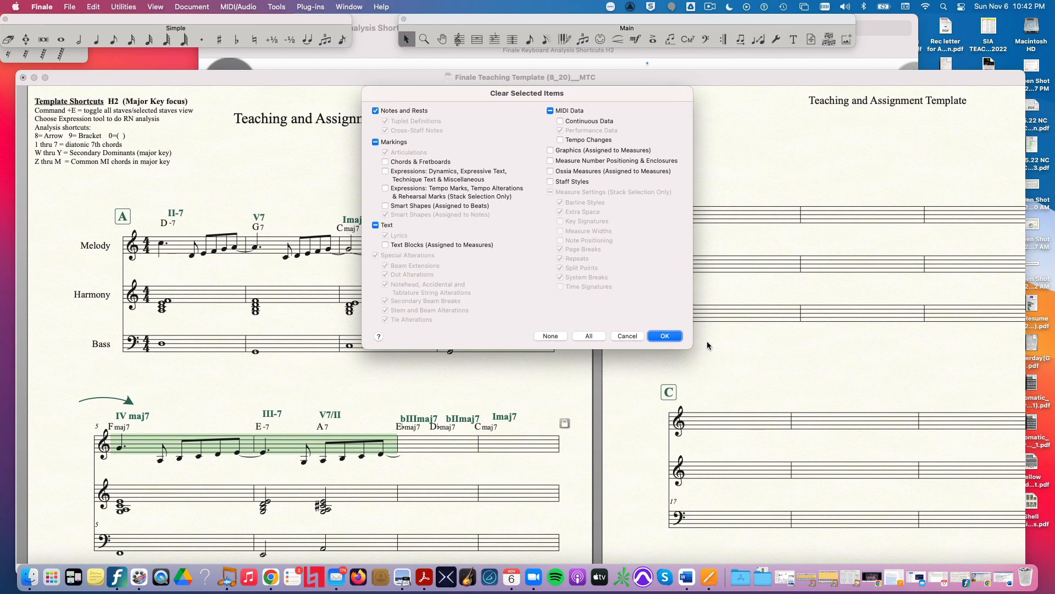
left_click(666, 336)
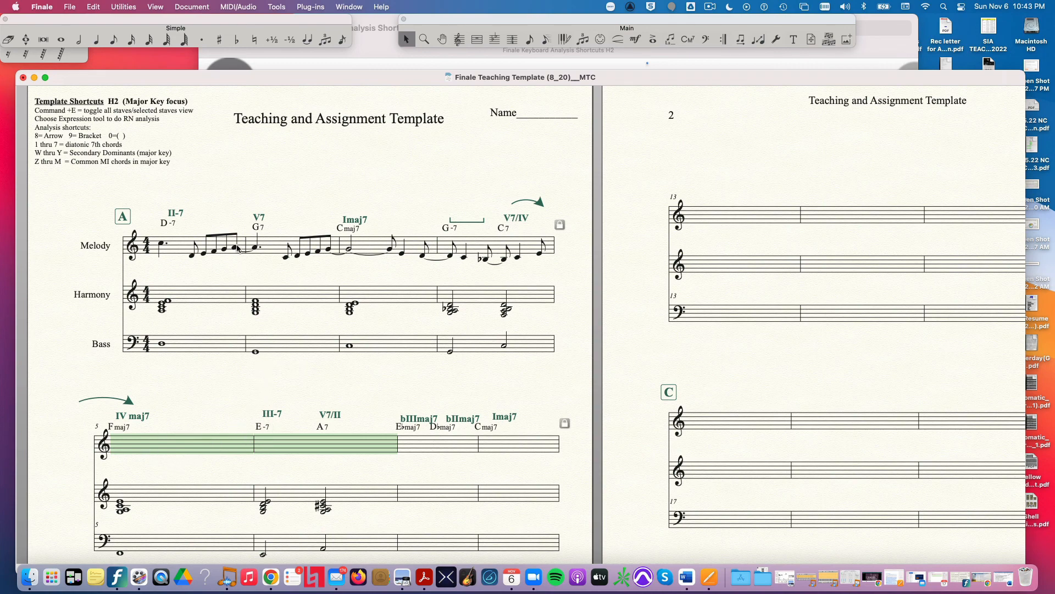
Clear all items in the Edit Filter and enable only Notes and Rests for copying.
left_click(95, 6)
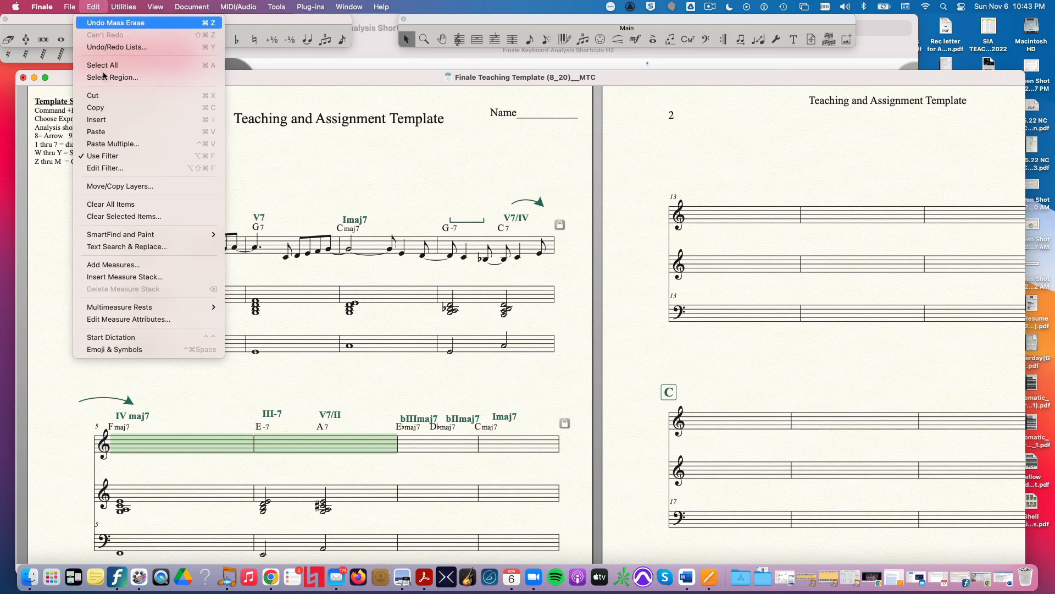
left_click(143, 168)
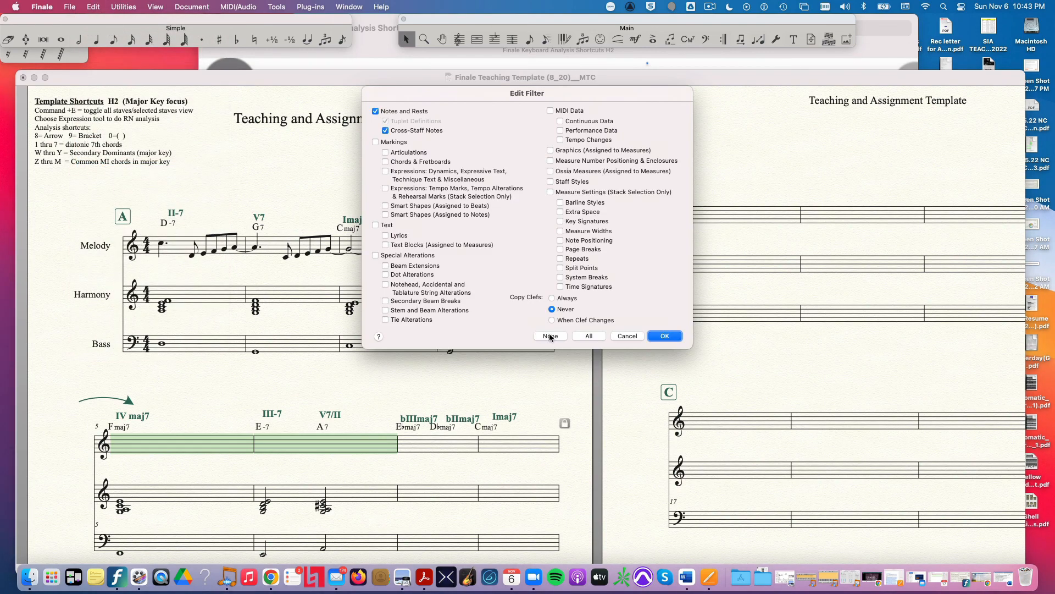
left_click(550, 336)
left_click(414, 112)
left_click(657, 336)
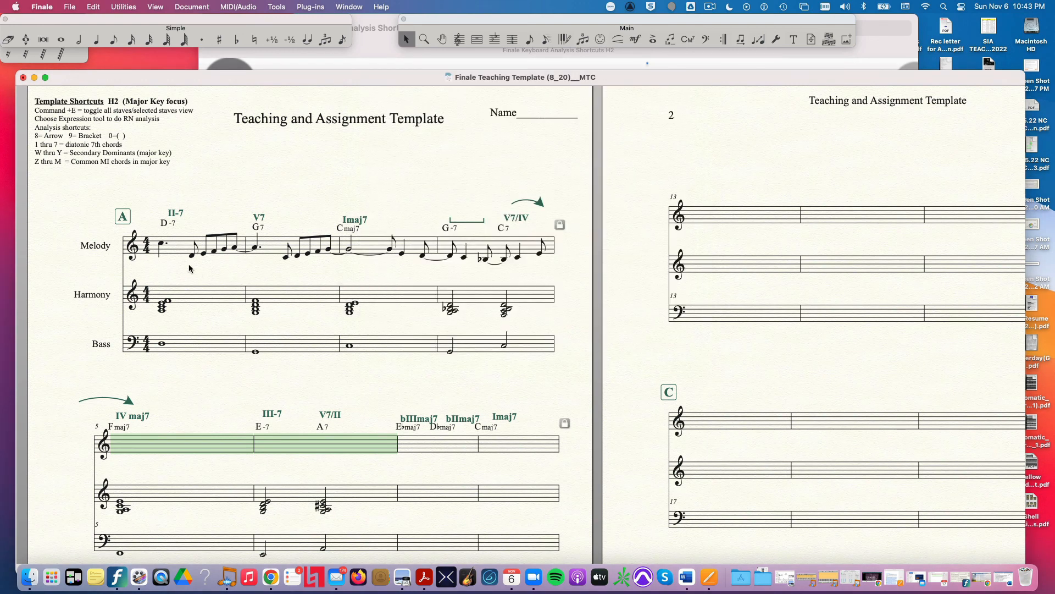
Copy measures 1 and 2 of the Melody staff and paste them into measures 5 and 6.
key("Escape")
left_click(199, 250)
left_click(258, 249)
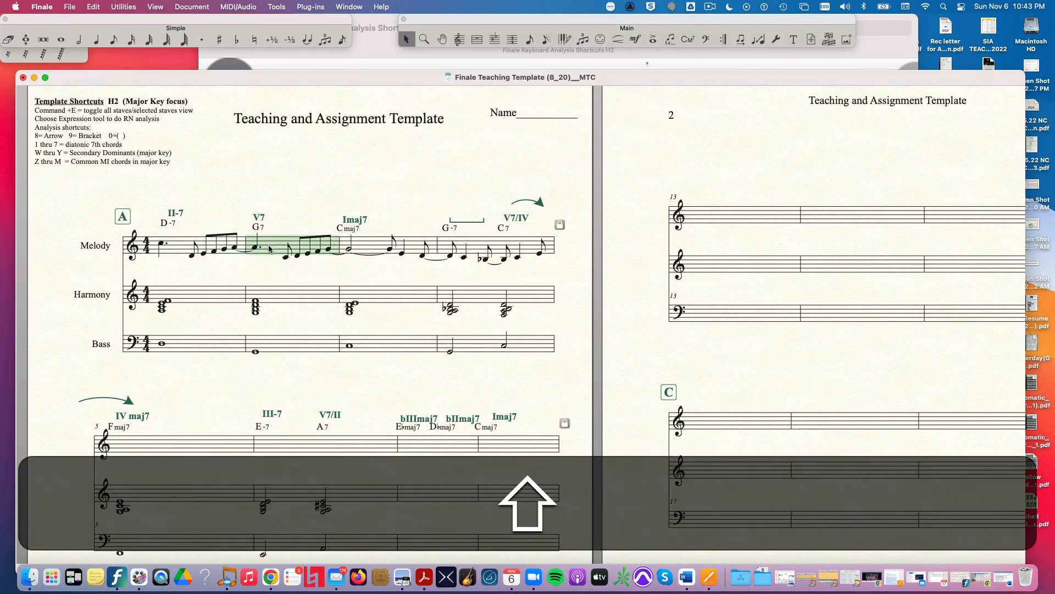
left_click(207, 248, "shift")
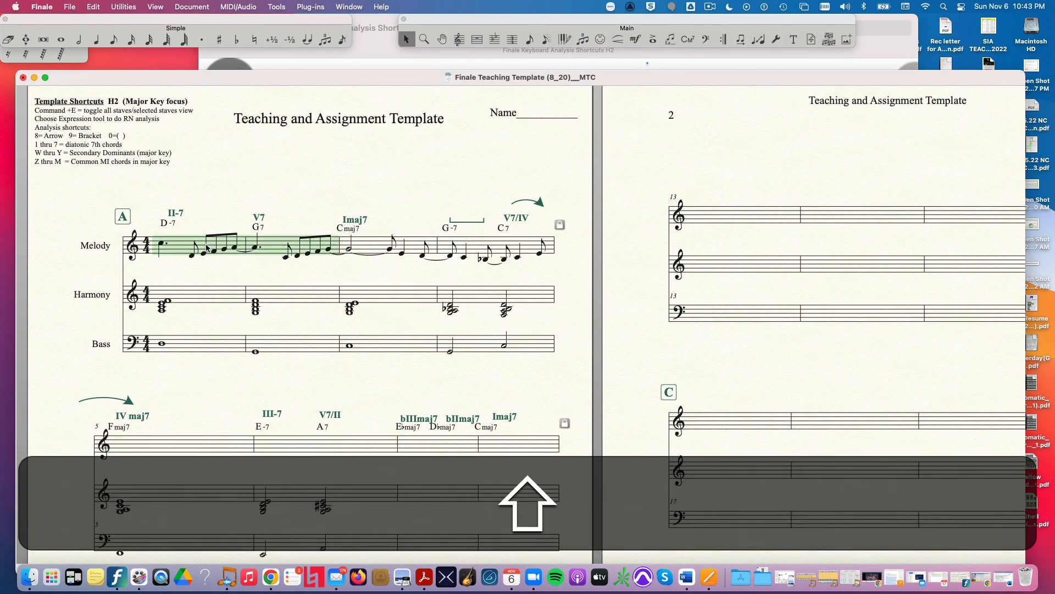
key("super+c")
left_click(207, 455)
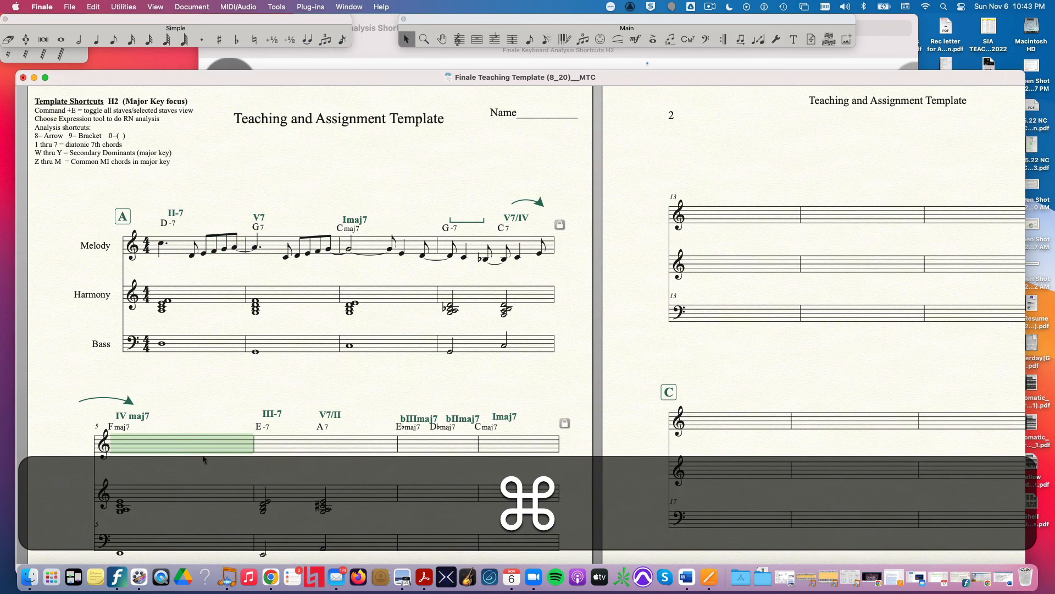
key("super+v")
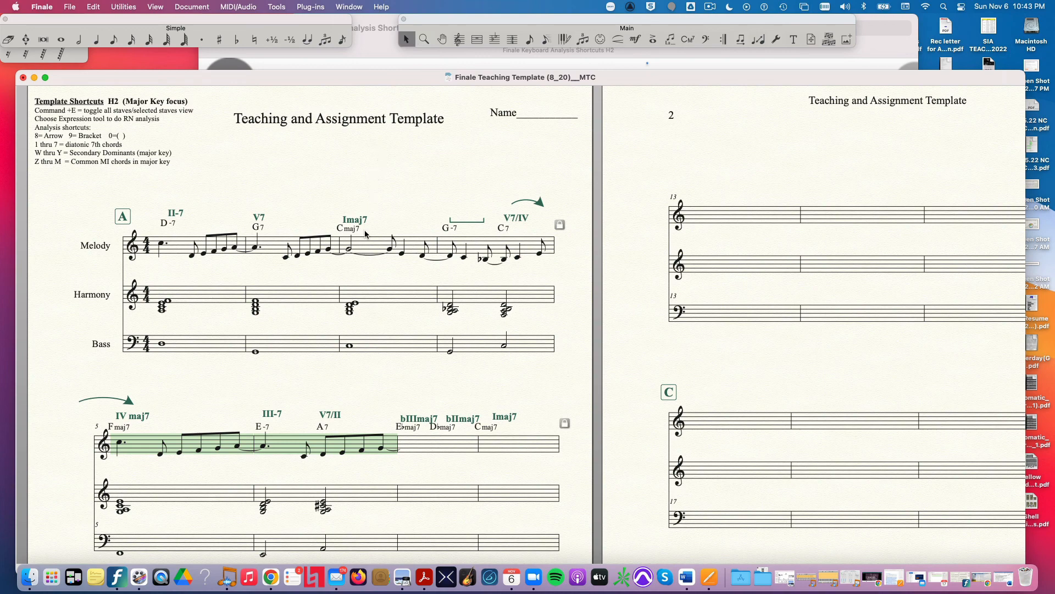
Transpose the pasted melody in measures 5 and 6 down, and move it back up to its original pitch.
key("6")
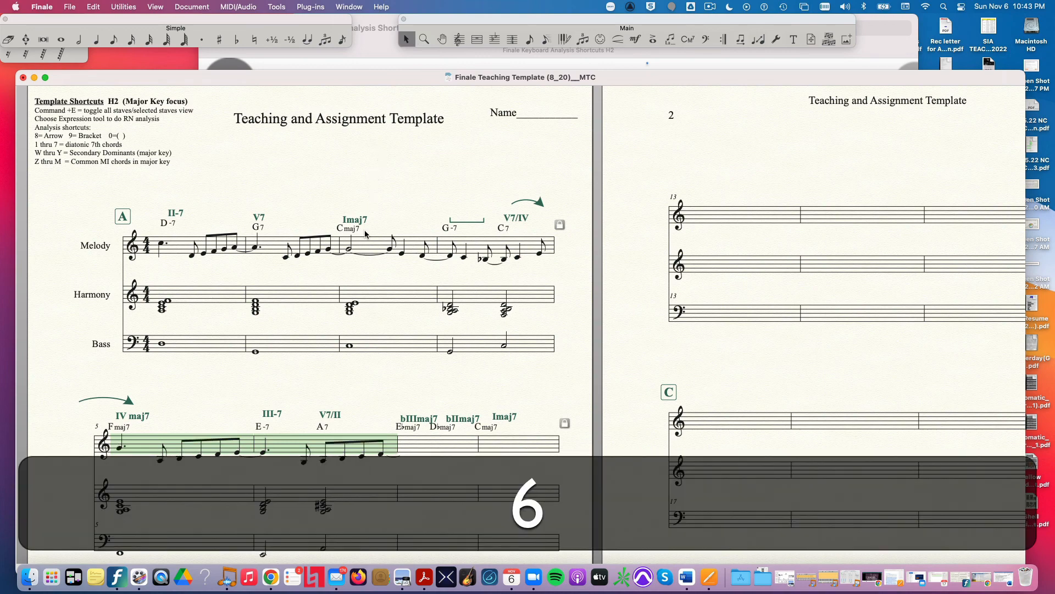
key("7")
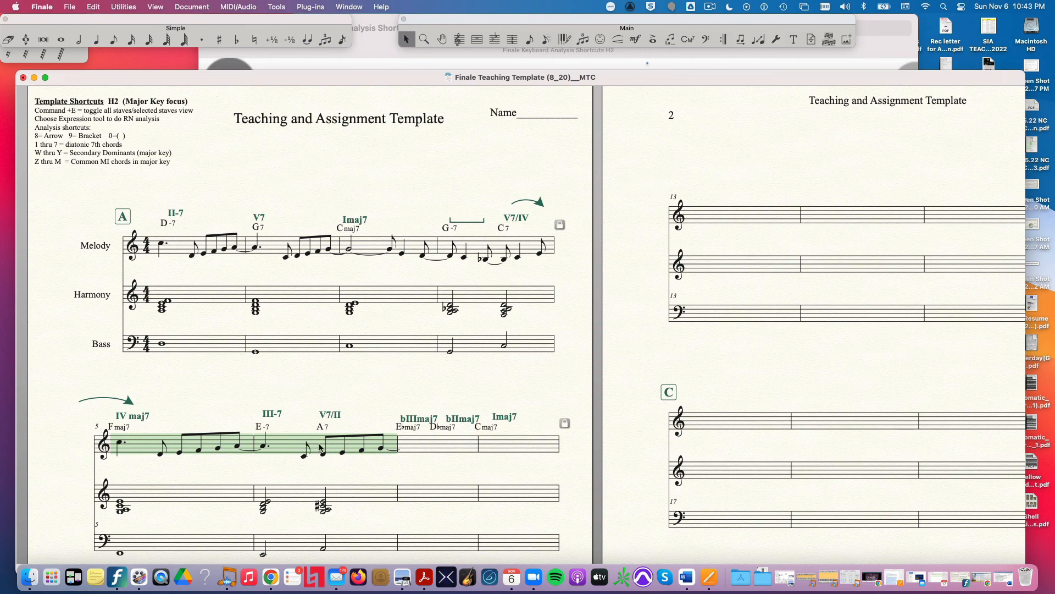
Copy measures 3 and 4 of the Melody staff and paste them into measures 7 and 8.
left_click(434, 257)
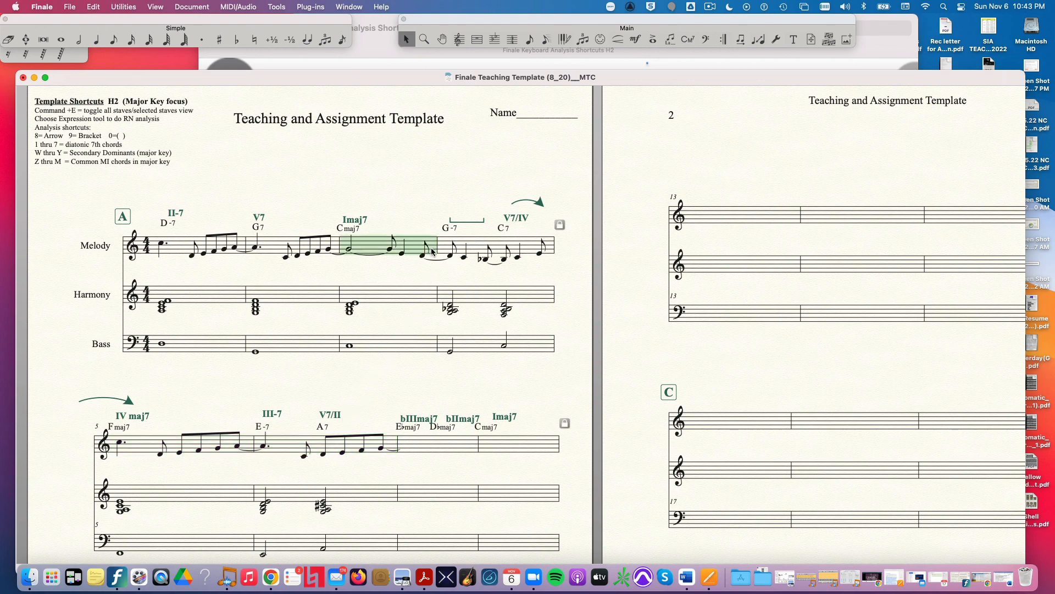
left_click(487, 248, "shift")
key("super+c")
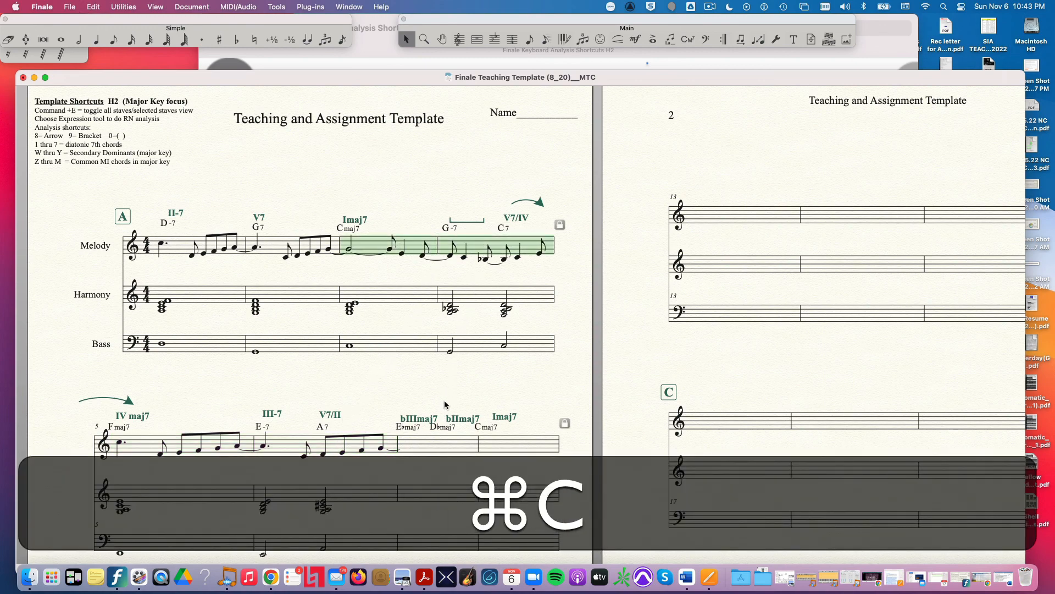
left_click(441, 440)
key("super+v")
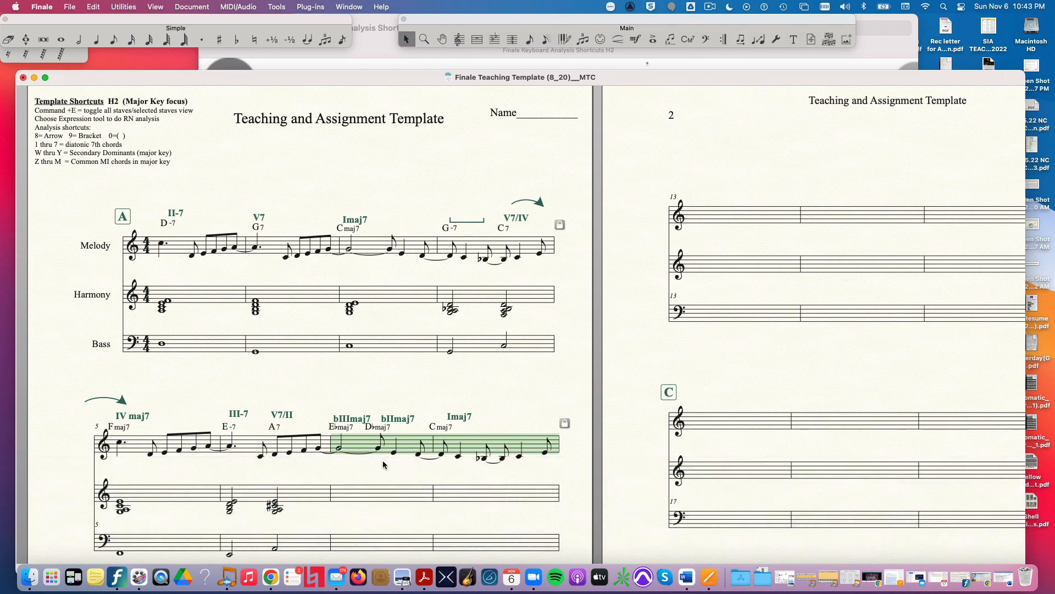
Change the two tied B-flats in measure 8 of the Melody staff to B naturals.
left_click(483, 468)
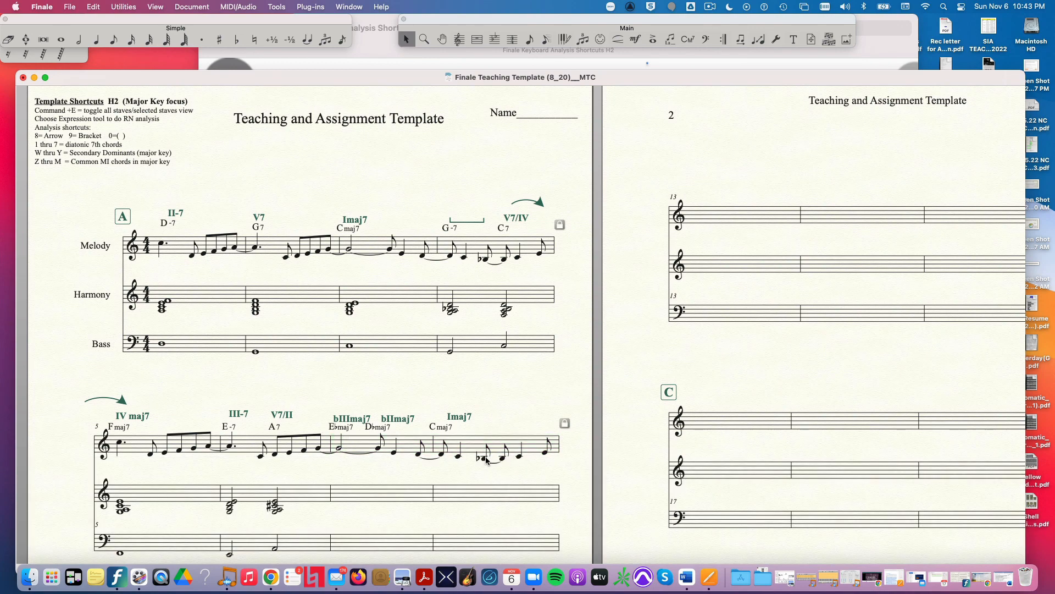
double_click(484, 461)
key("n")
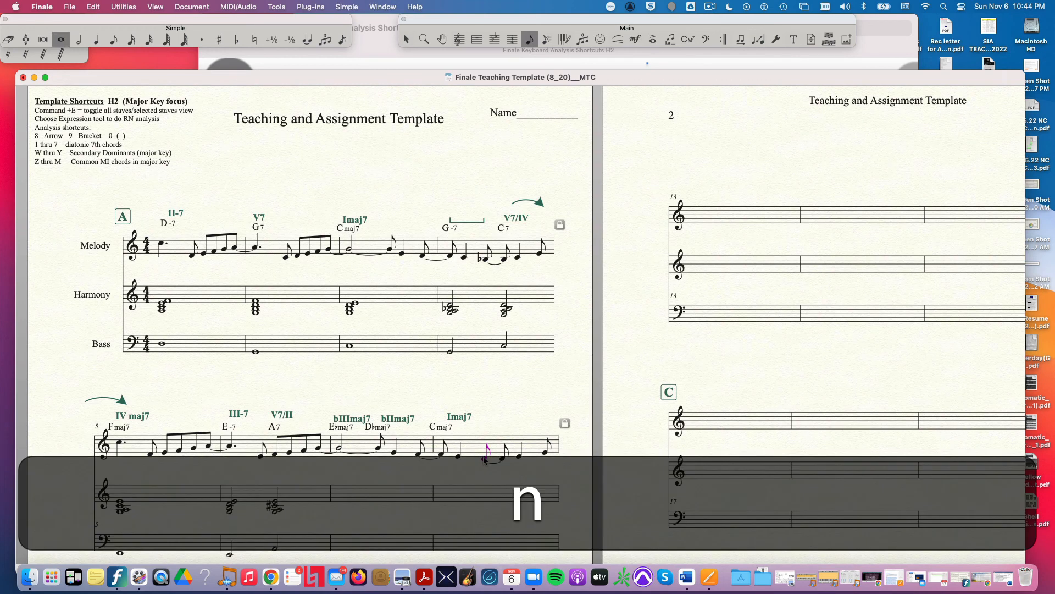
key("Right")
key("n")
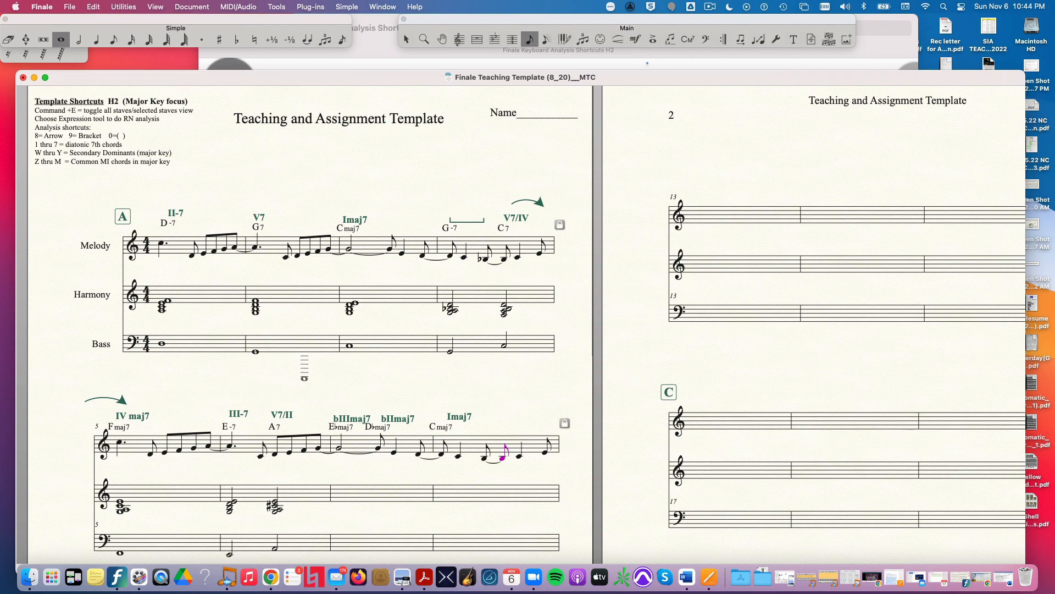
key("Escape")
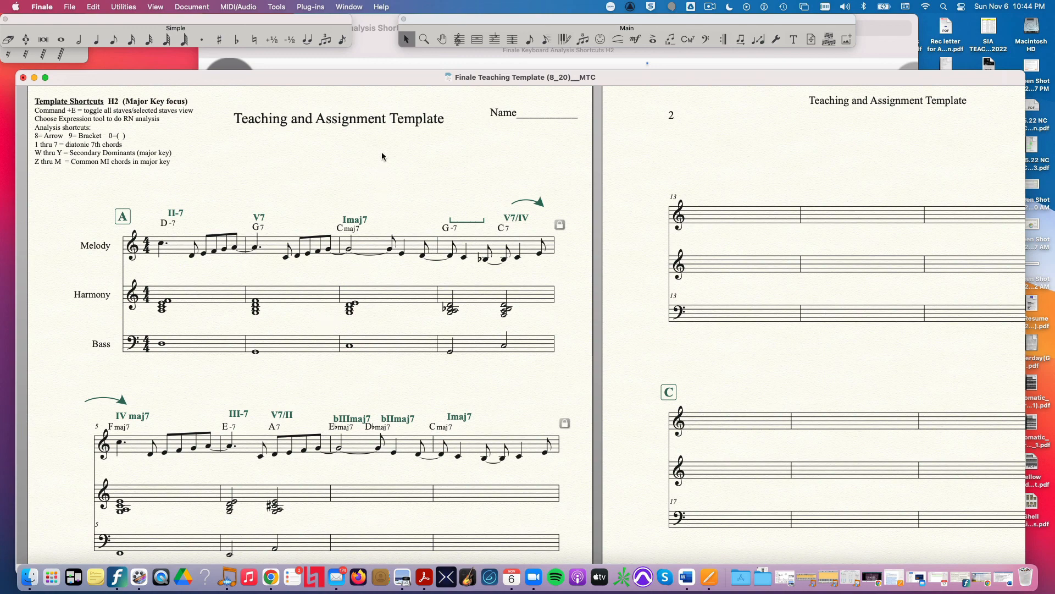
Show the Playback Controls and close them again.
left_click(363, 7)
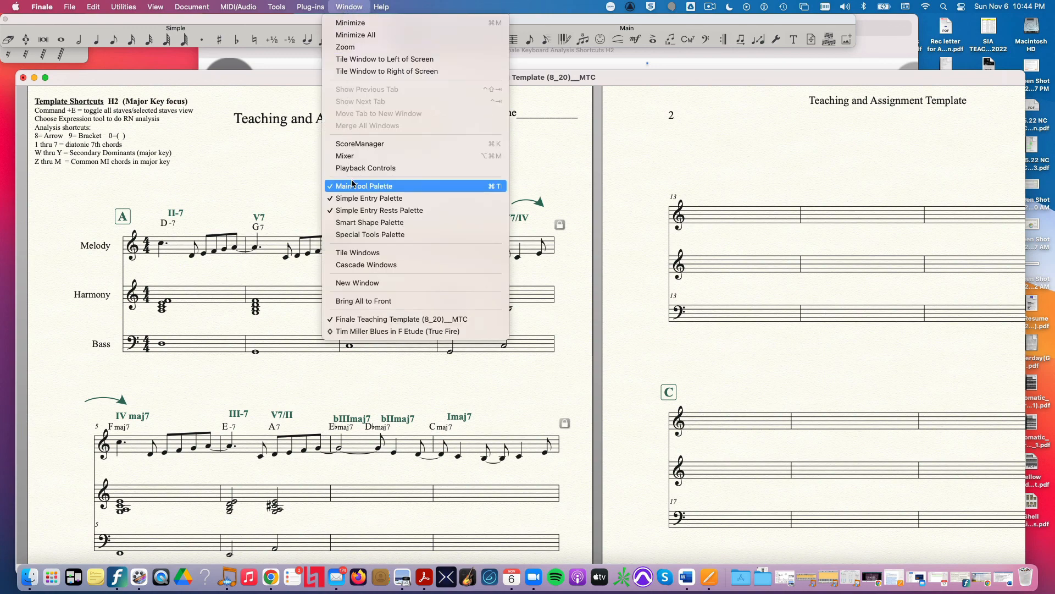
left_click(363, 168)
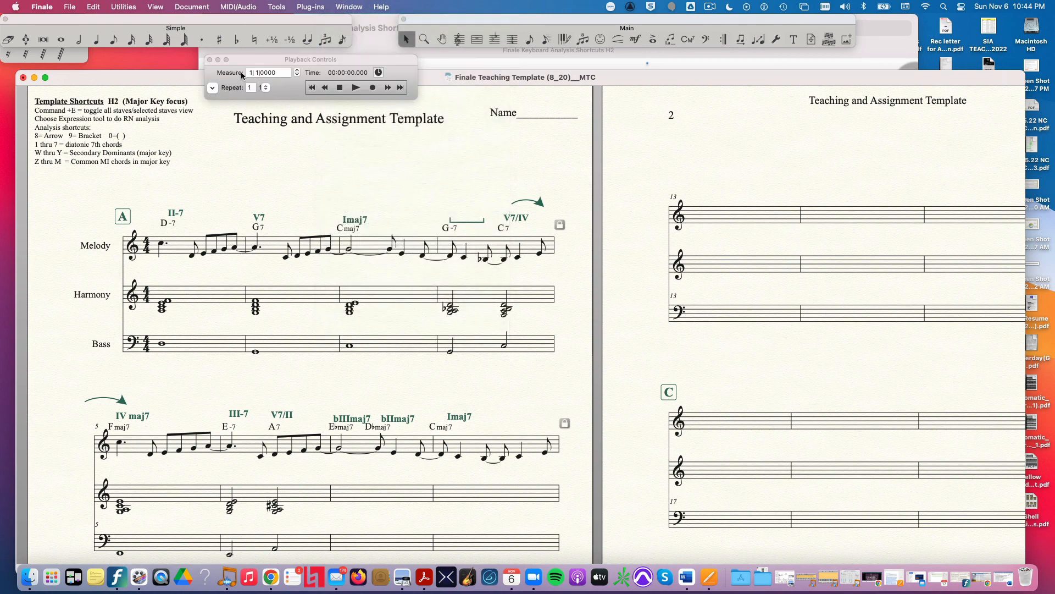
left_click(210, 59)
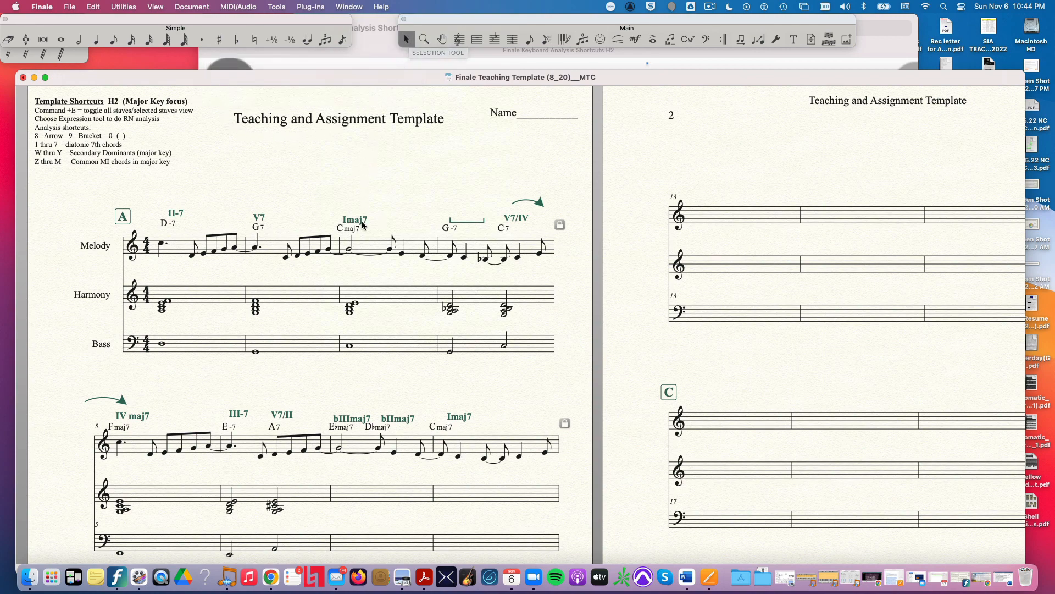
Audition the music with scrub playback across the notes and chords of the score.
left_click(373, 251)
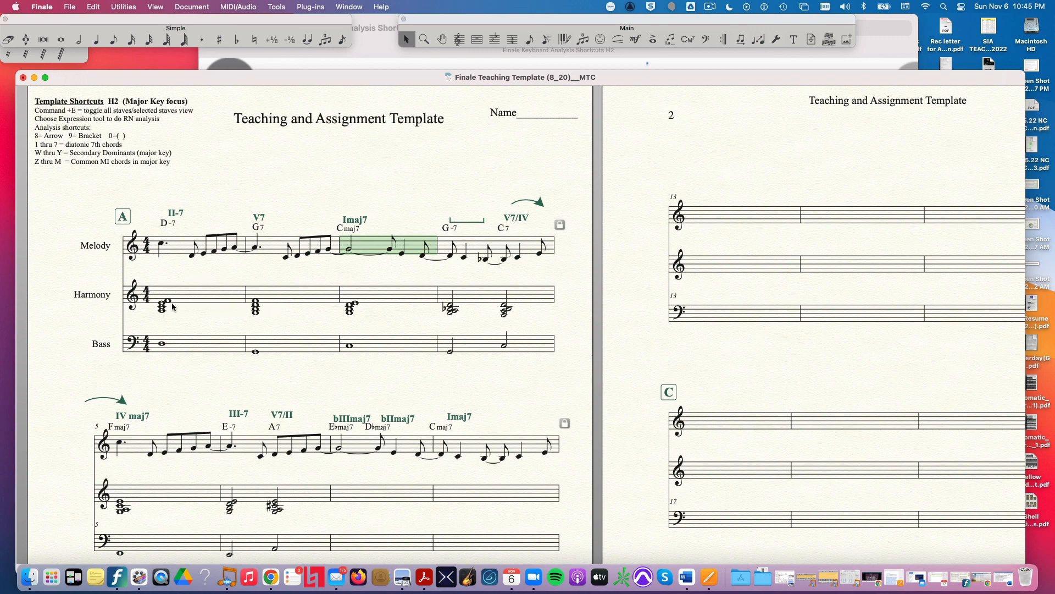
key("alt")
key("alt")
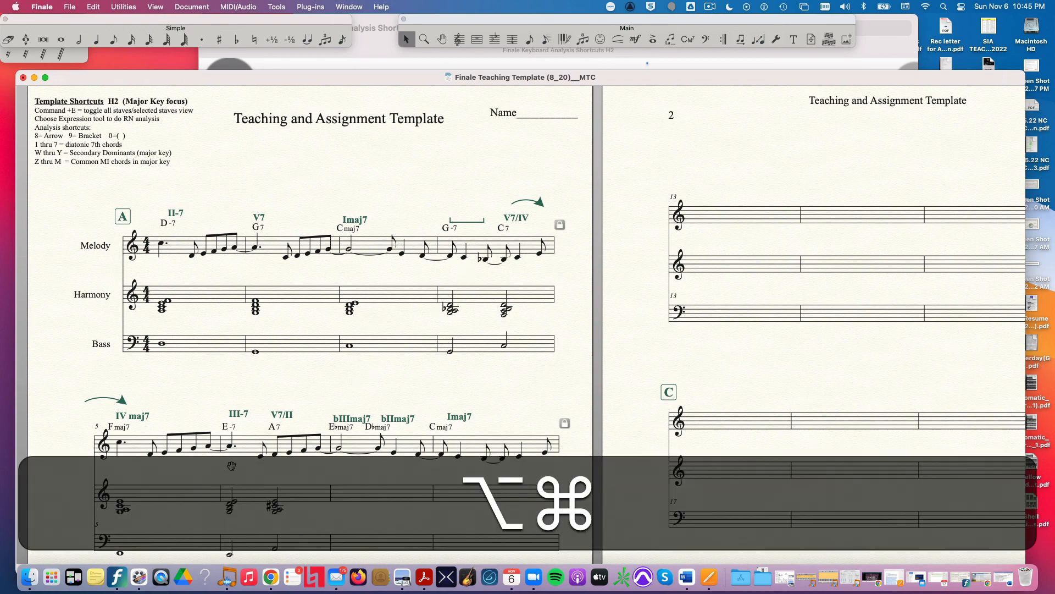
key("alt+super+space")
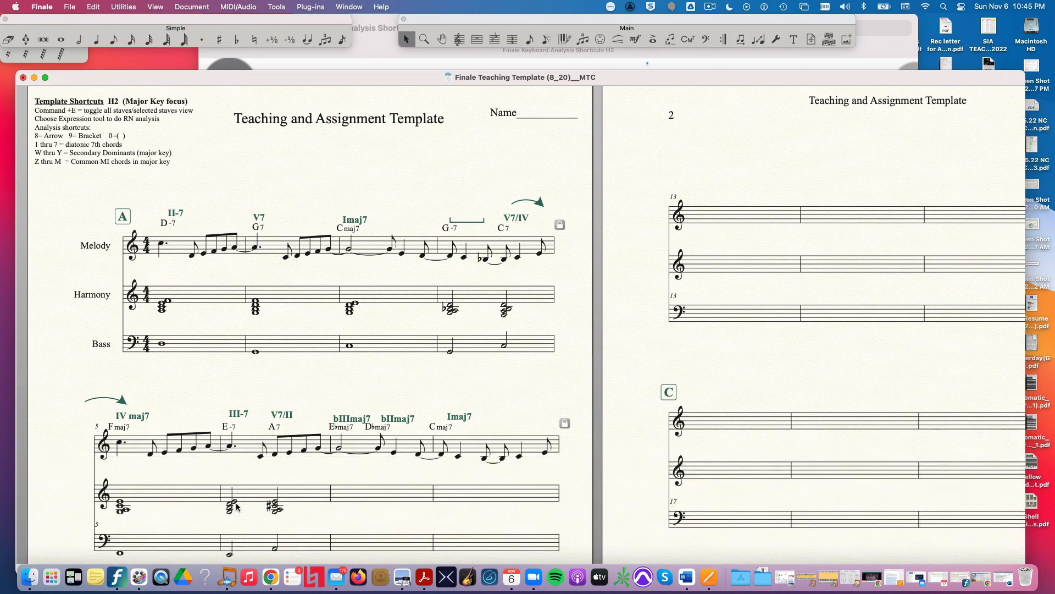
key("alt+space")
key("space")
Toggle between the selected-staves page view and the all-staves view, examining the piano, bass and drum set parts, ending in page view.
left_click(213, 305)
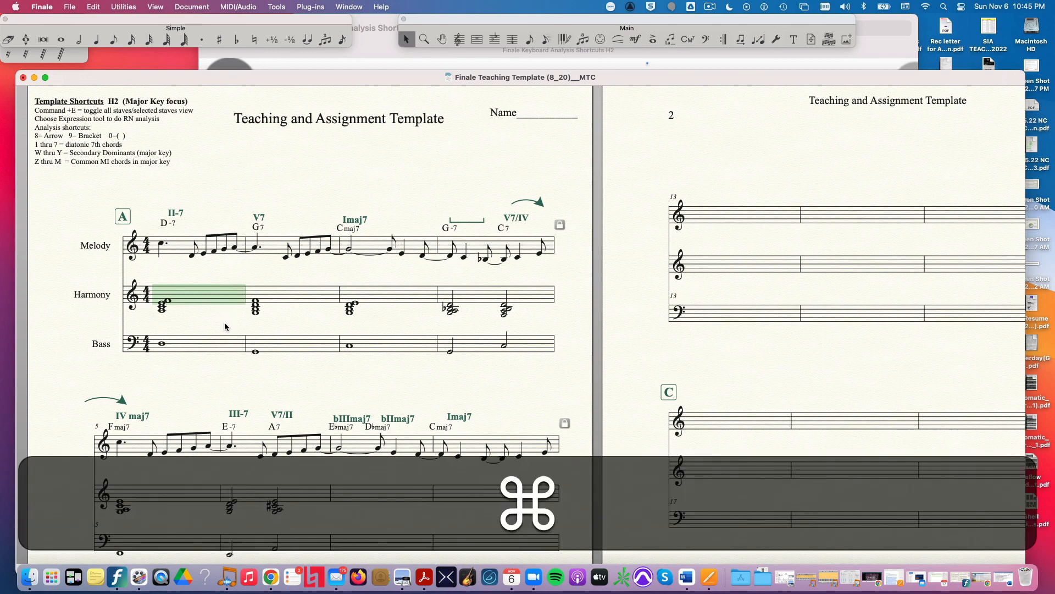
key("super+e")
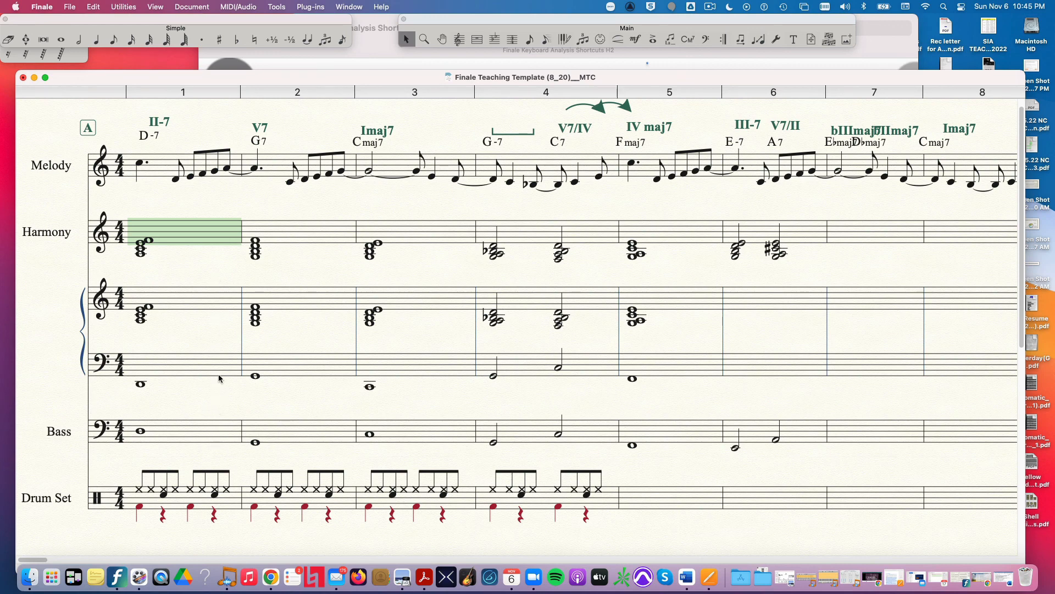
left_click(169, 306)
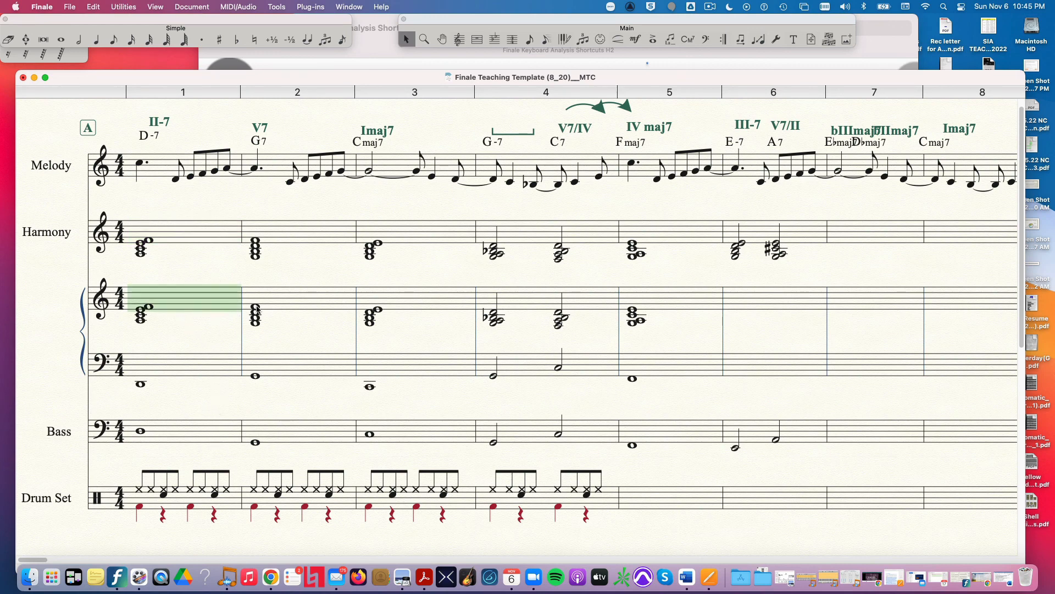
left_click(286, 311)
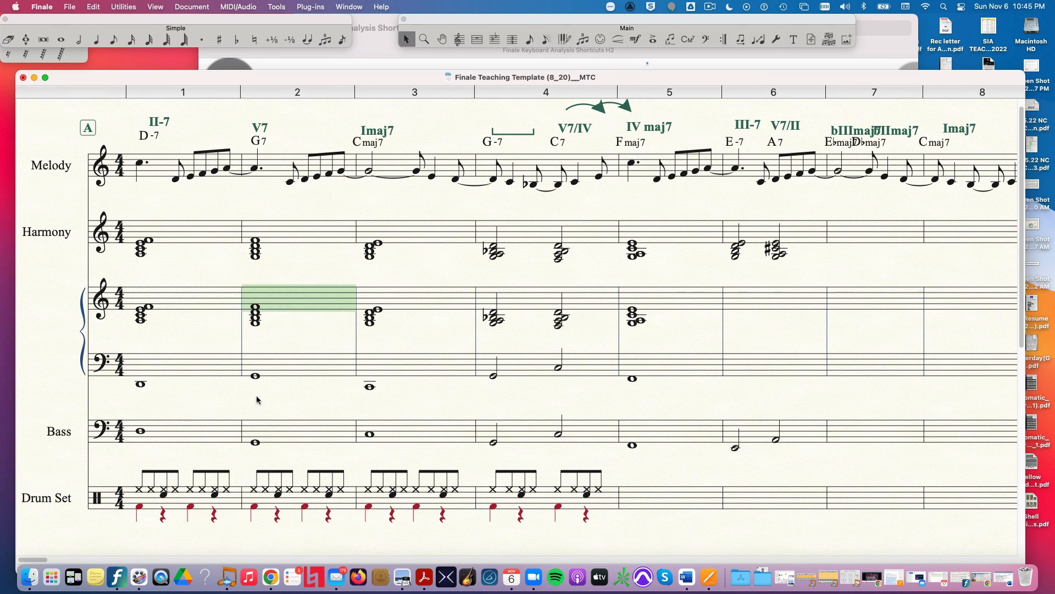
key("super+e")
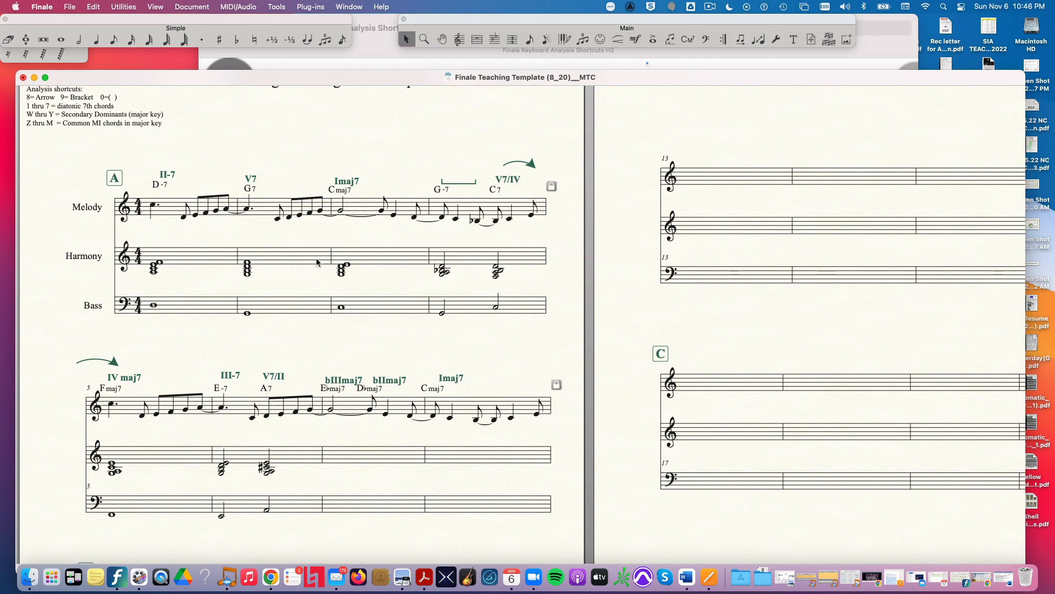
key("super+e")
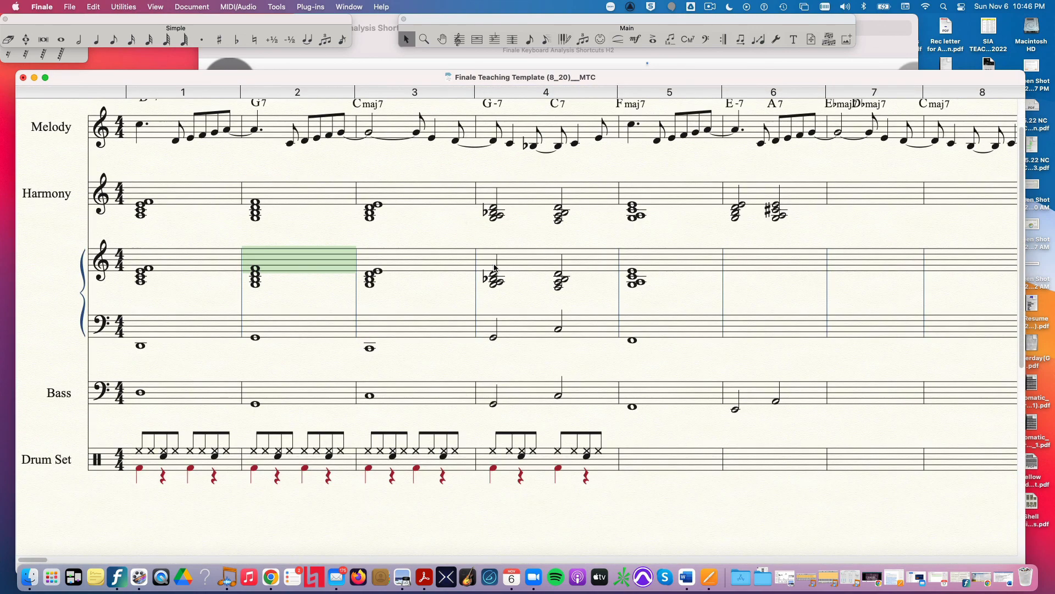
scroll(483, 338, "up", 3)
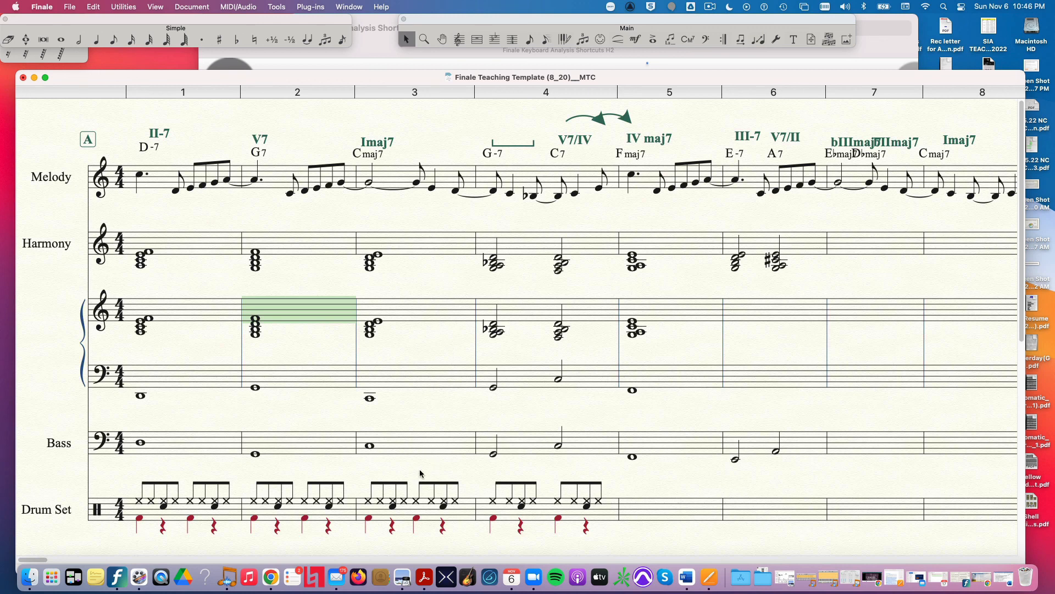
key("super+e")
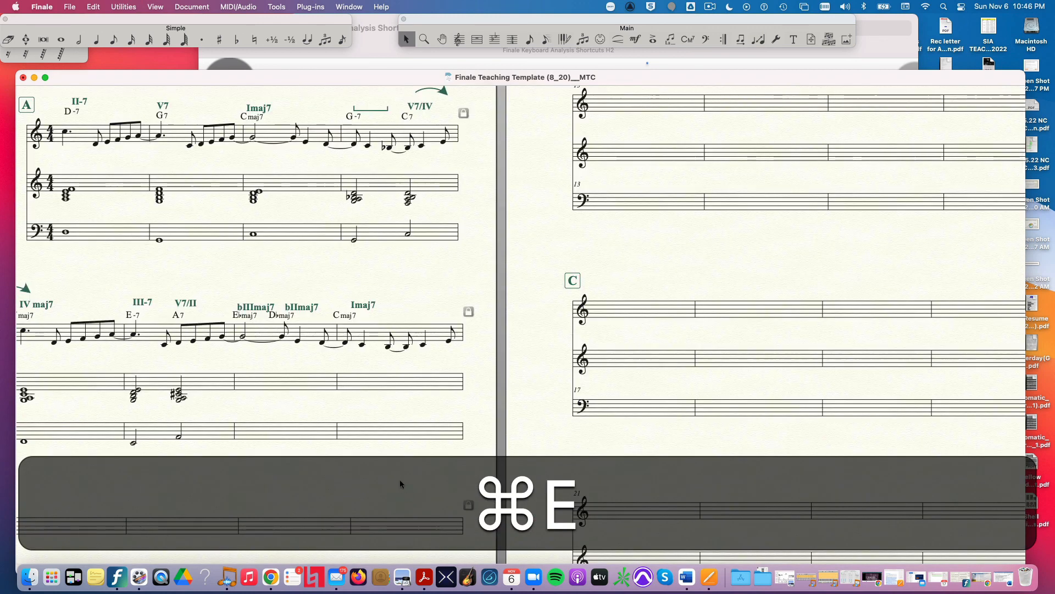
Examine the blank systems on page 2 and the chord scales on page 3 of the template.
scroll(390, 483, "up", 2)
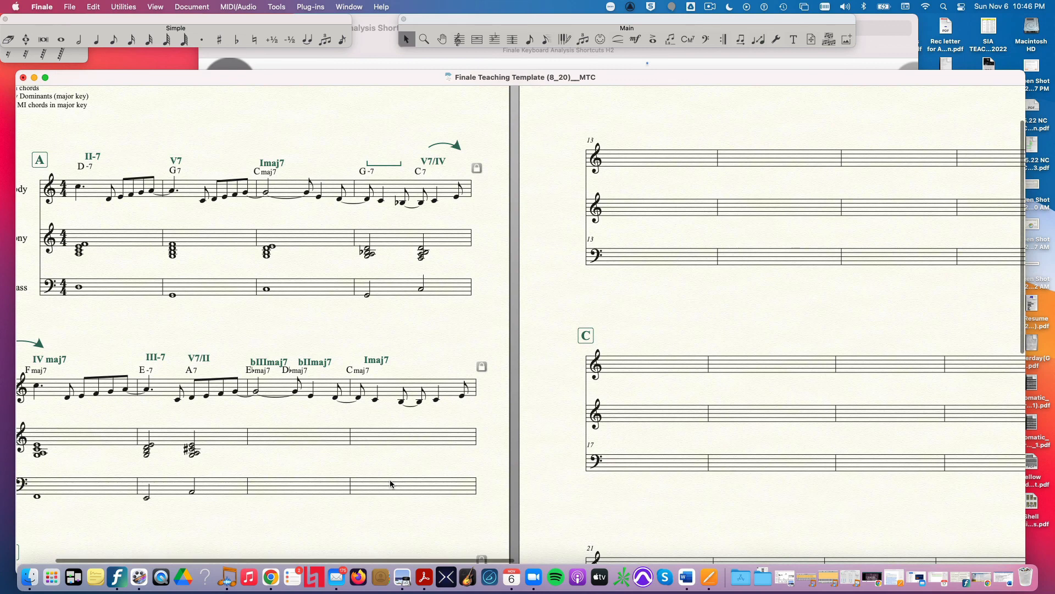
scroll(390, 483, "down", 2)
scroll(390, 483, "down", 2)
scroll(391, 483, "right", 3)
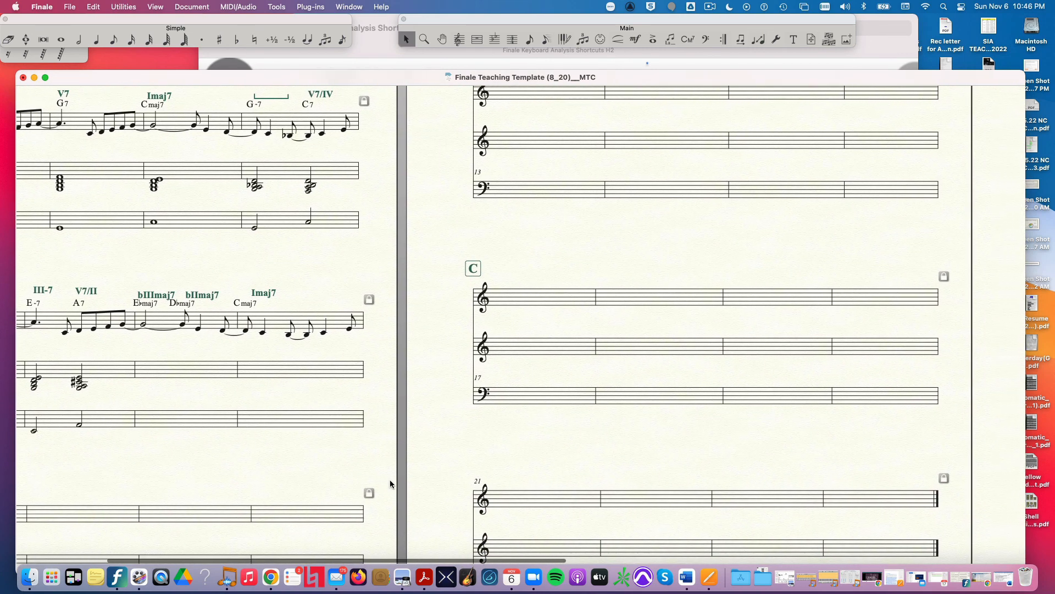
scroll(390, 483, "right", 10)
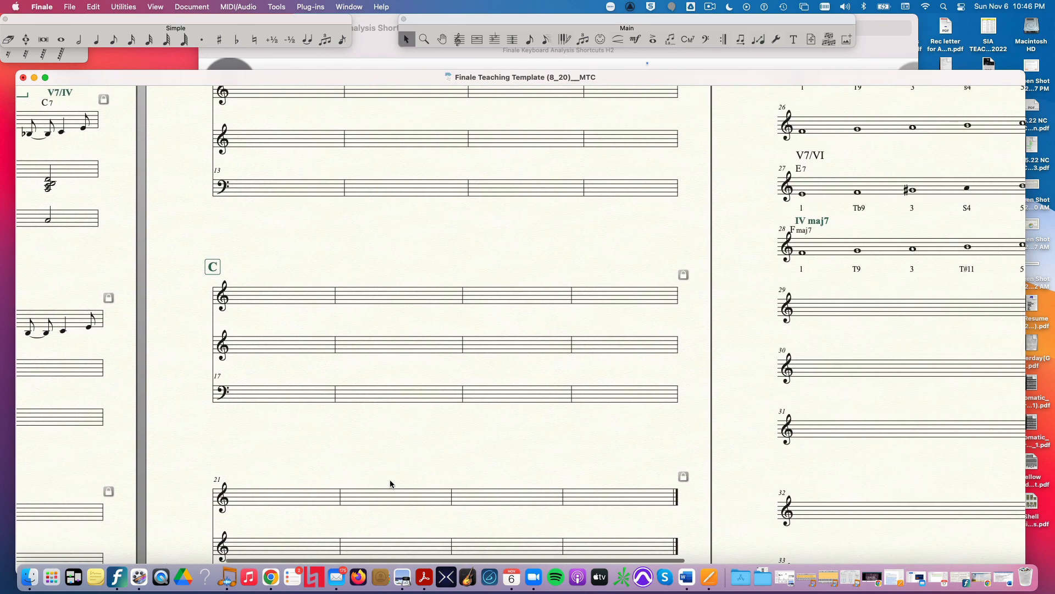
scroll(390, 483, "right", 6)
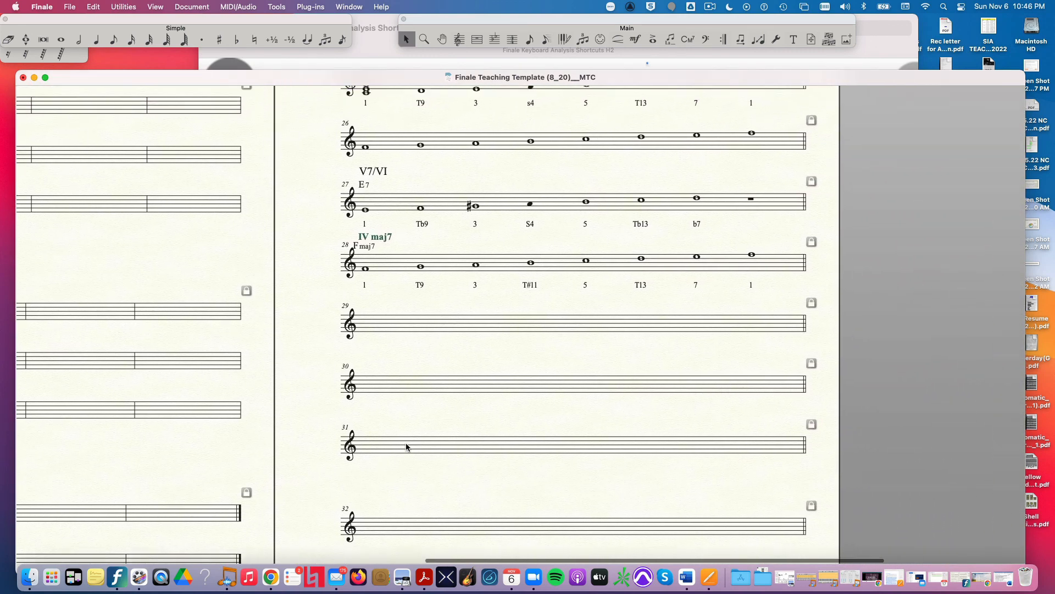
scroll(481, 363, "up", 5)
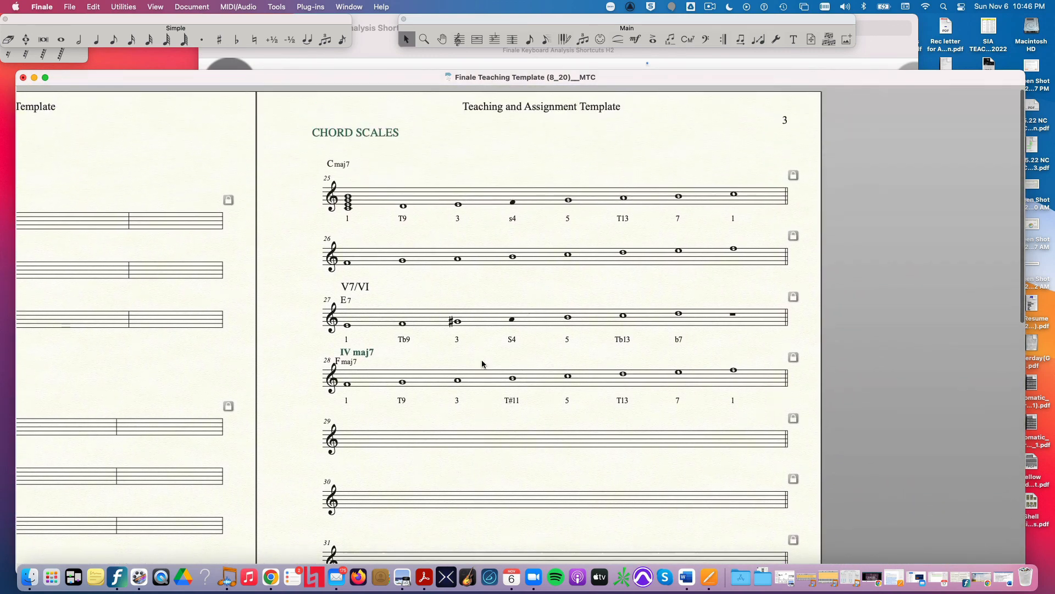
Compare the blank section C systems on page 2 with the chord scales and empty measures 29 to 31 on page 3.
scroll(489, 362, "down", 1)
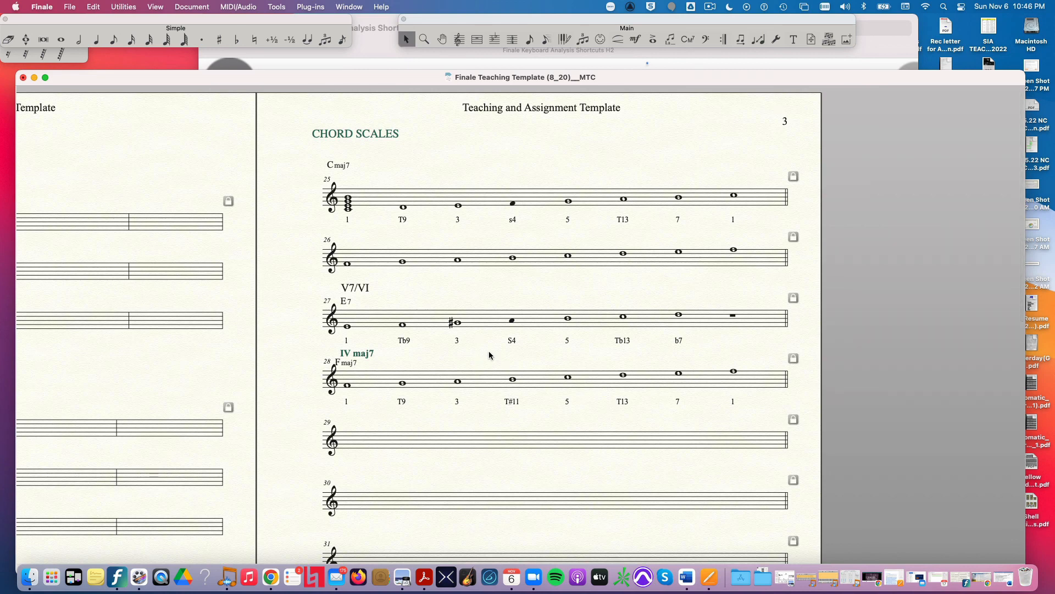
scroll(489, 355, "down", 3)
scroll(484, 356, "left", 10)
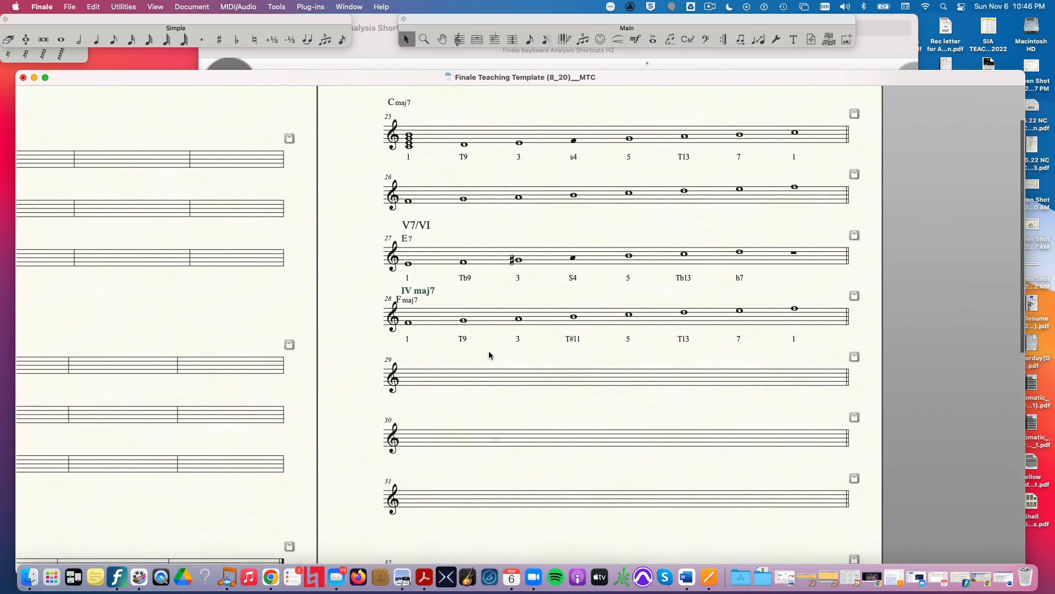
left_click(354, 361)
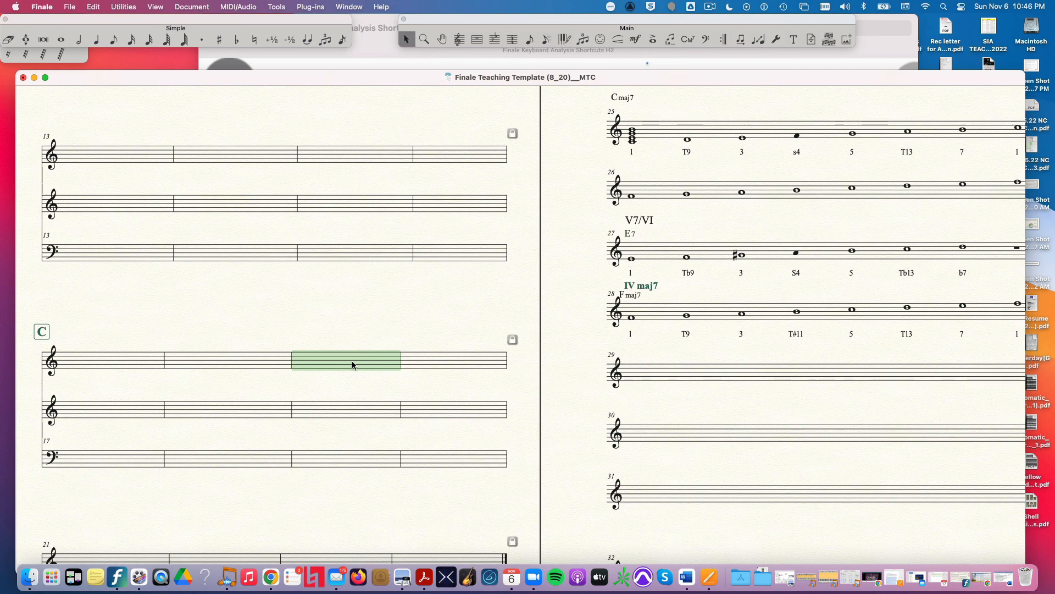
scroll(354, 362, "right", 5)
scroll(494, 361, "up", 1)
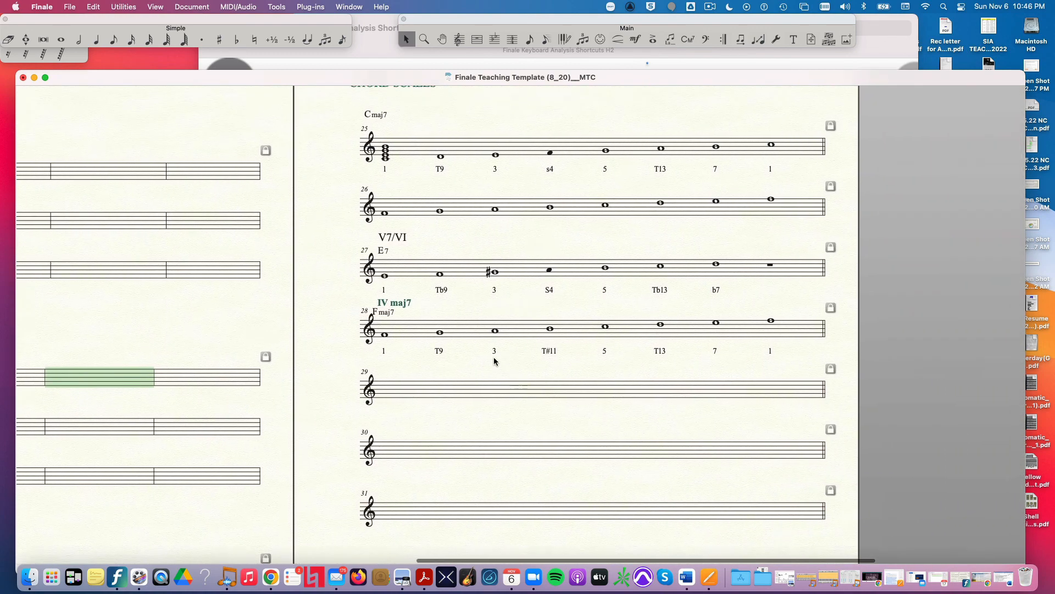
scroll(494, 362, "up", 3)
scroll(511, 363, "left", 2)
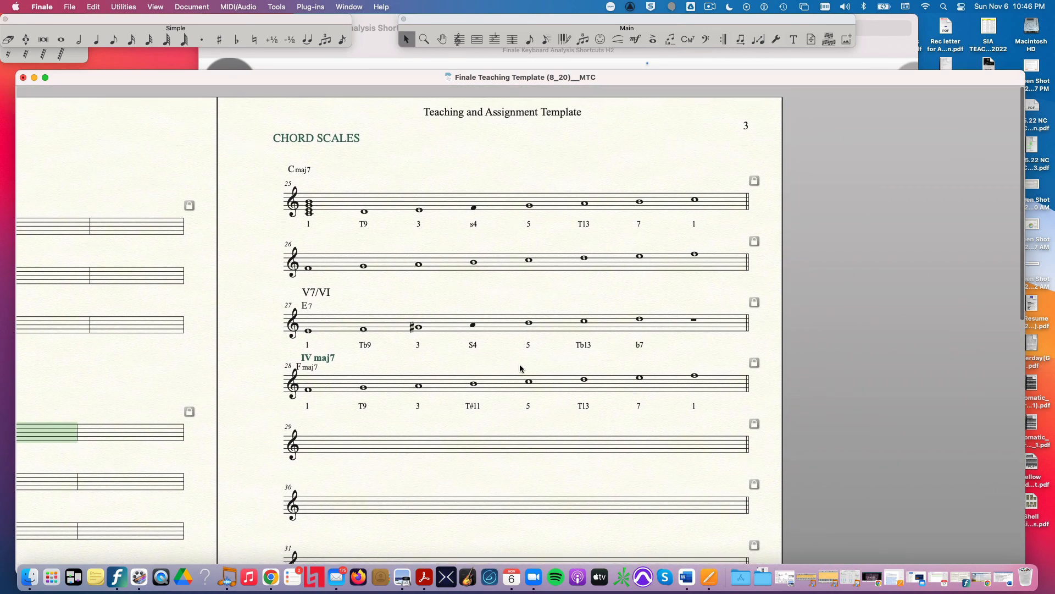
scroll(520, 363, "down", 3)
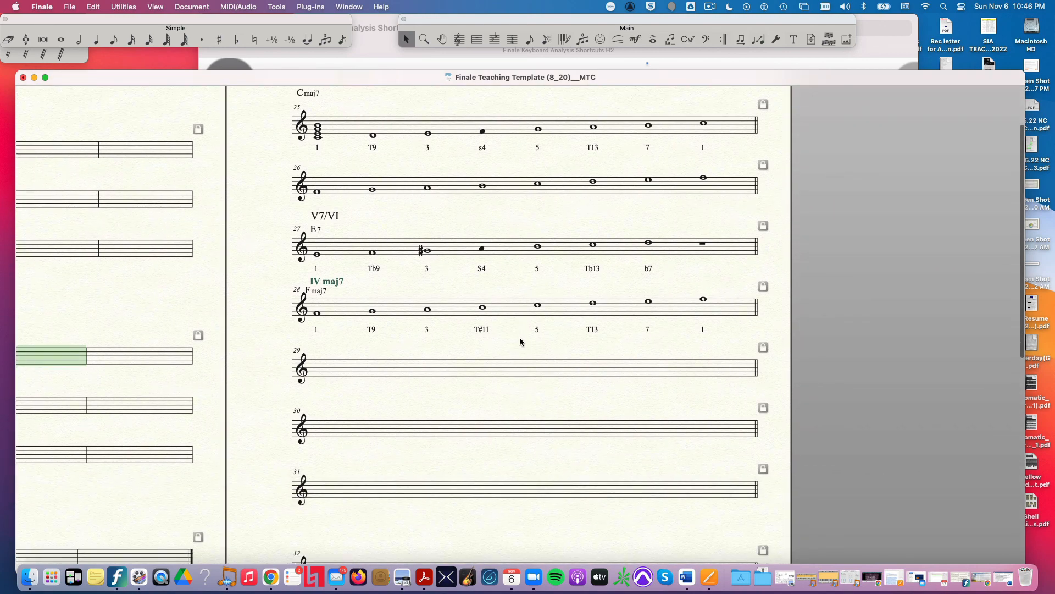
Copy the F maj7 chord scale from measure 28 into the blank measure 29.
left_click(511, 321)
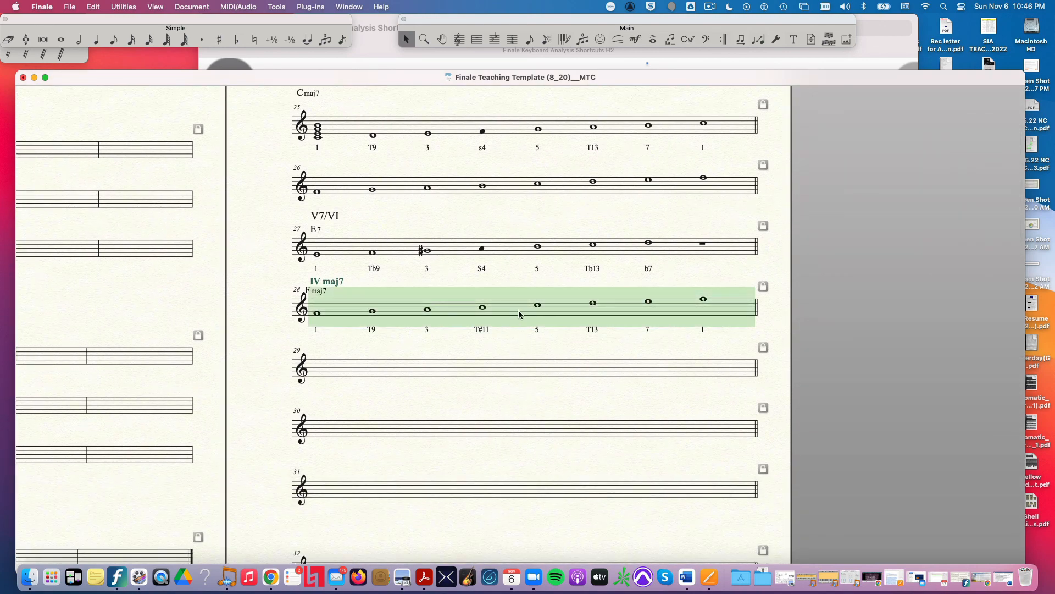
key("super")
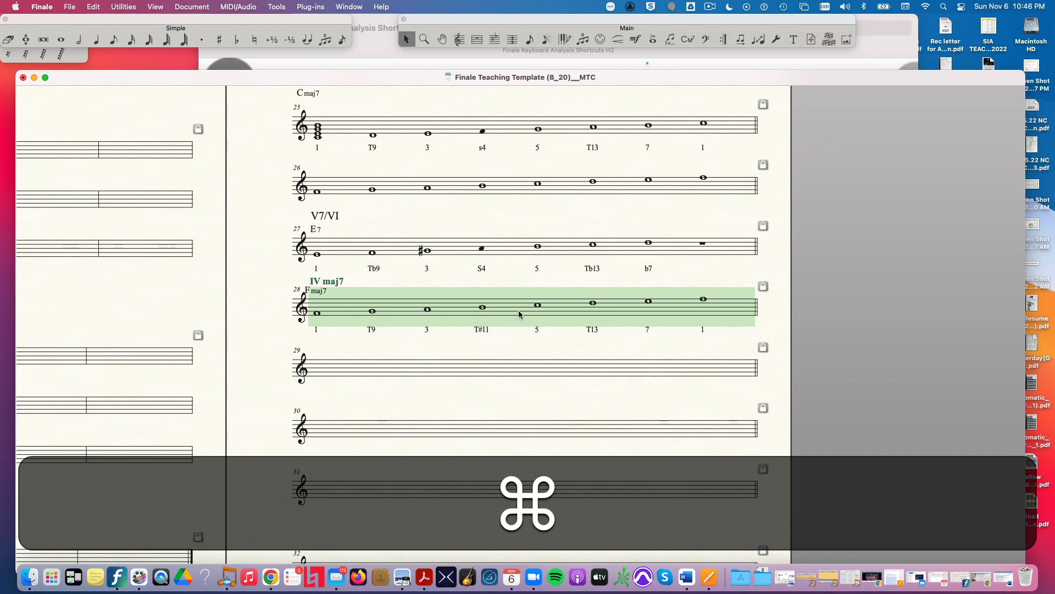
key("super+c")
left_click(506, 369)
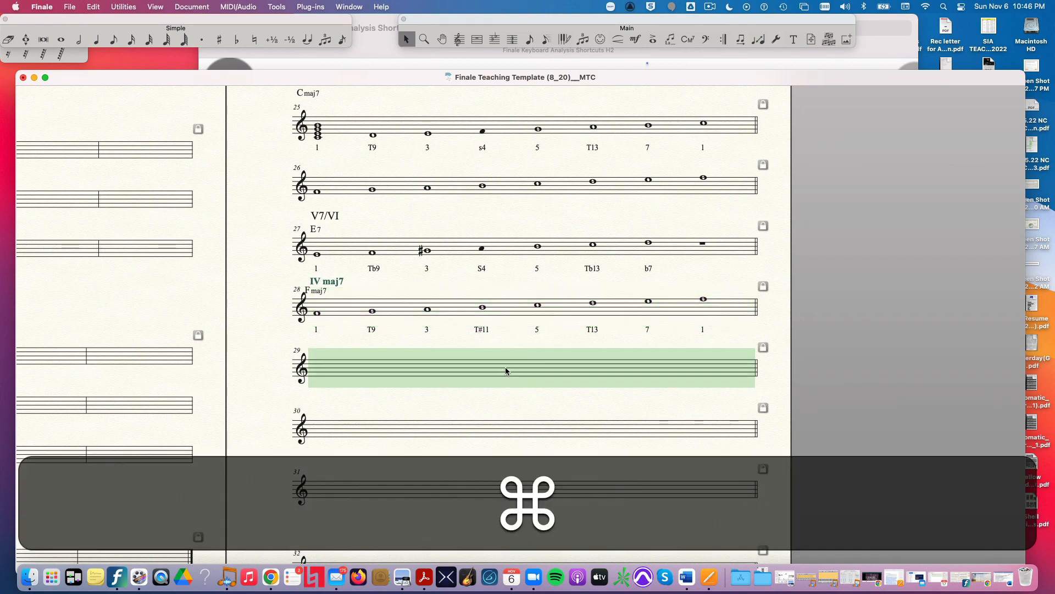
key("super+c")
key("super+v")
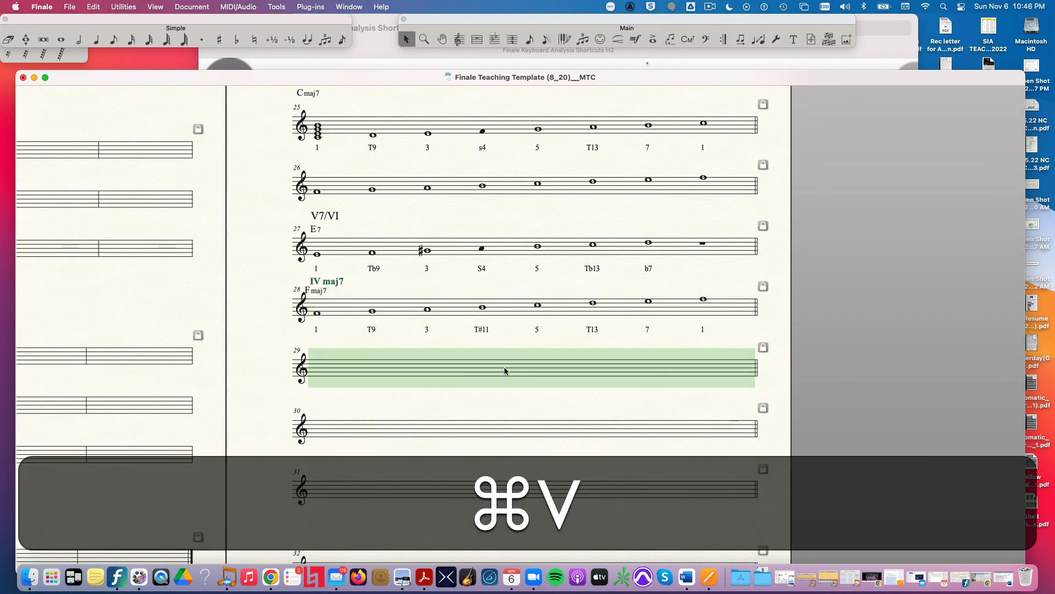
left_click(505, 312)
key("super+c")
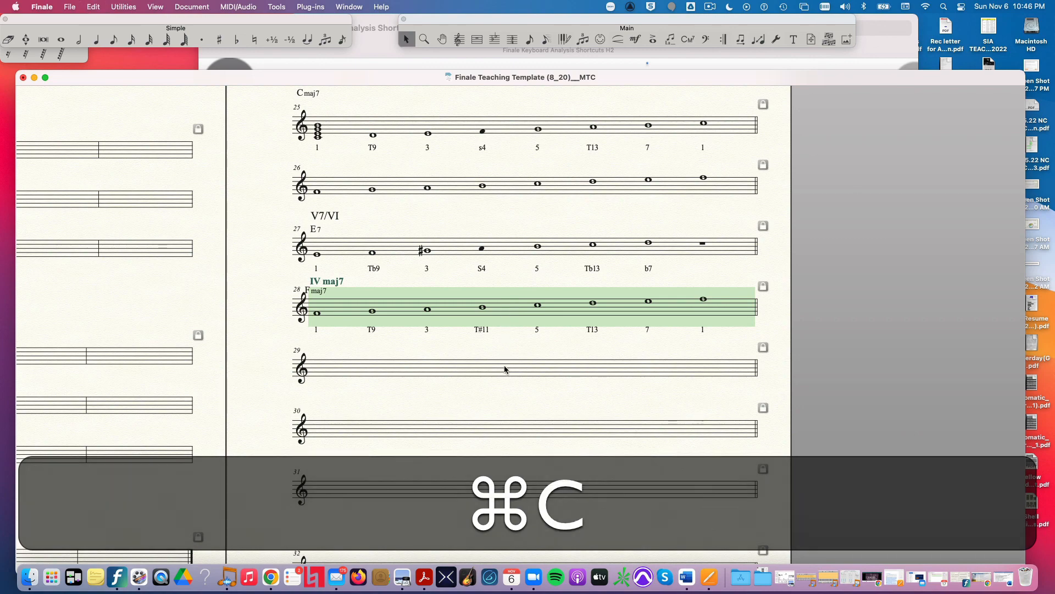
left_click(505, 367)
key("super+v")
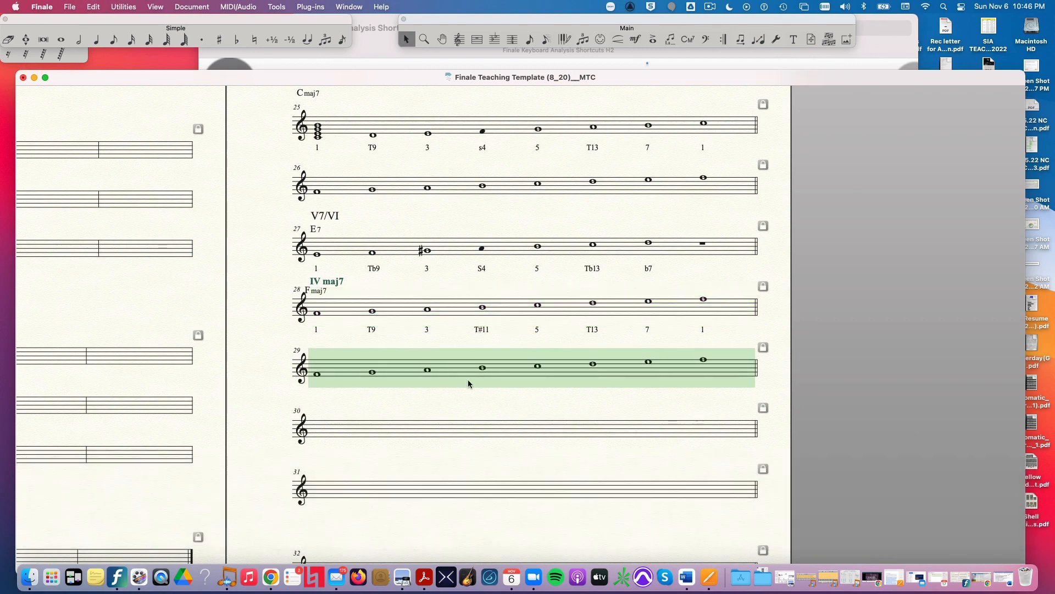
Shift the copied scale in measure 29 down one diatonic step so it starts on E, and deselect it.
key("6")
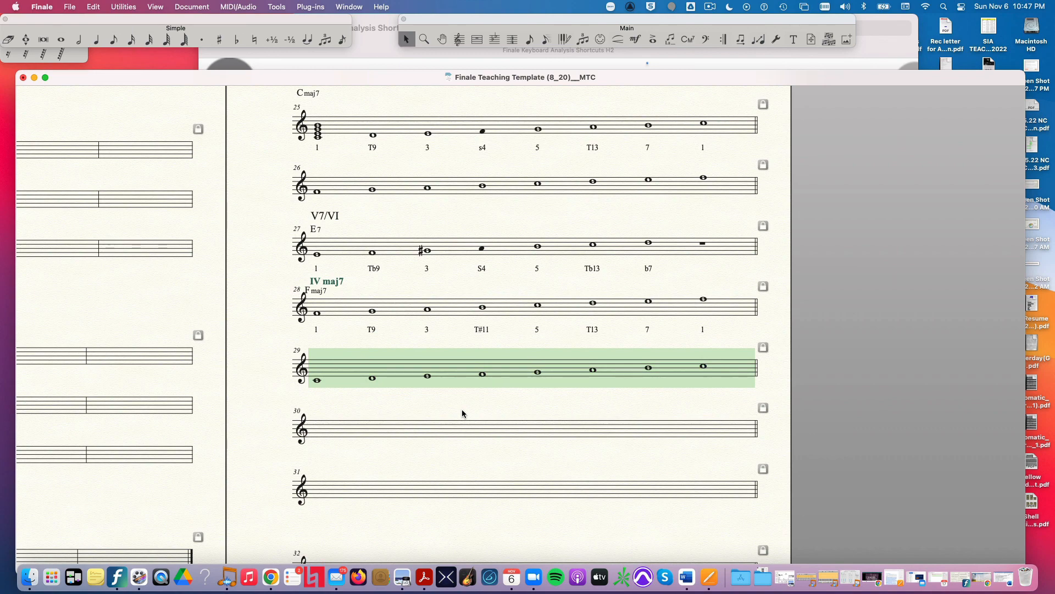
key("7")
left_click(701, 107)
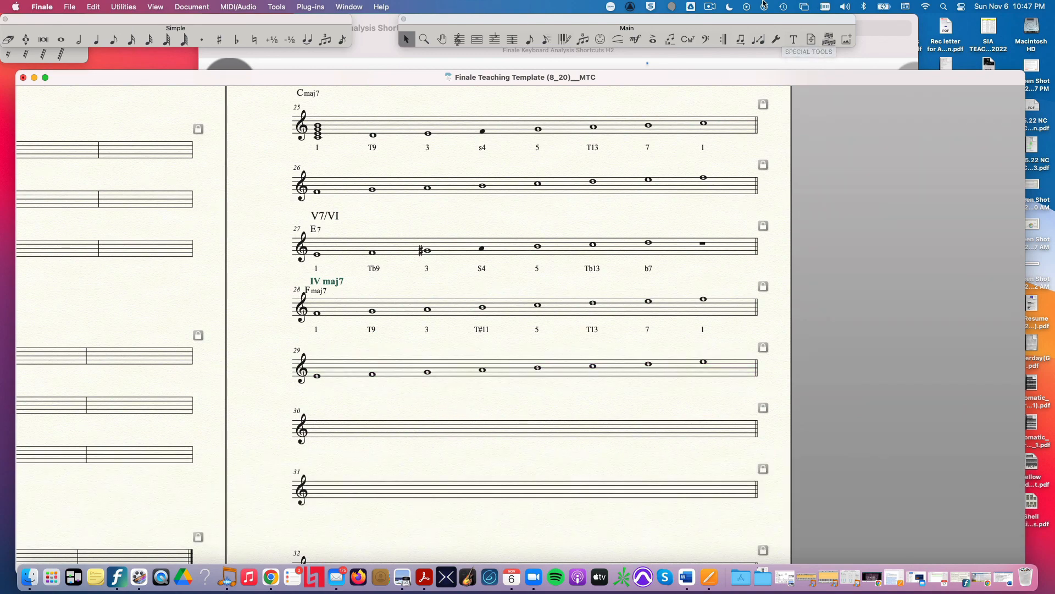
With the Lyrics tool, label the first four notes of measure 29 as 1, Sb2, b3 and T11.
left_click(670, 39)
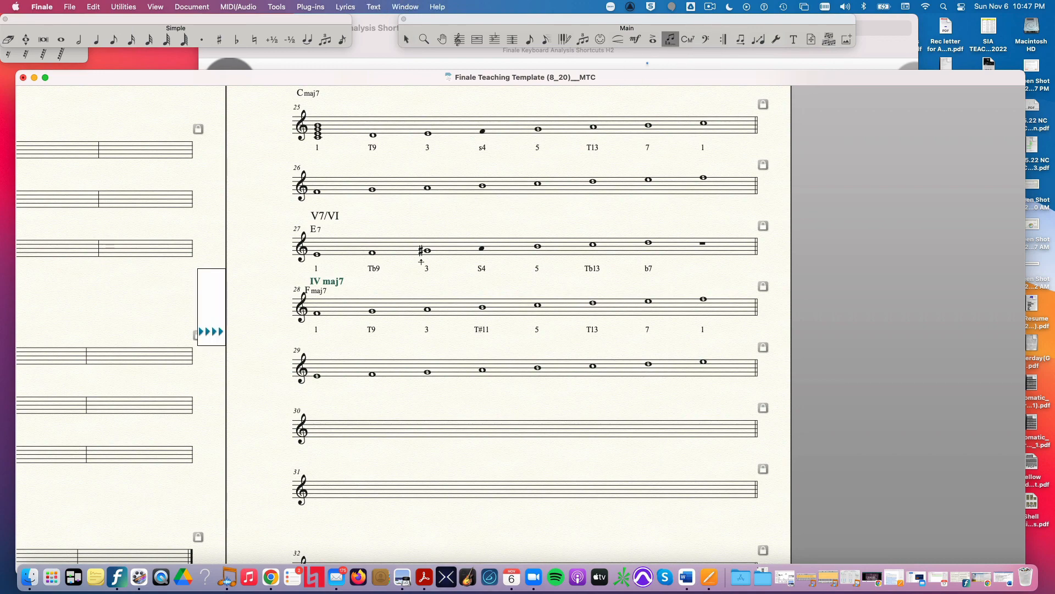
left_click(316, 373)
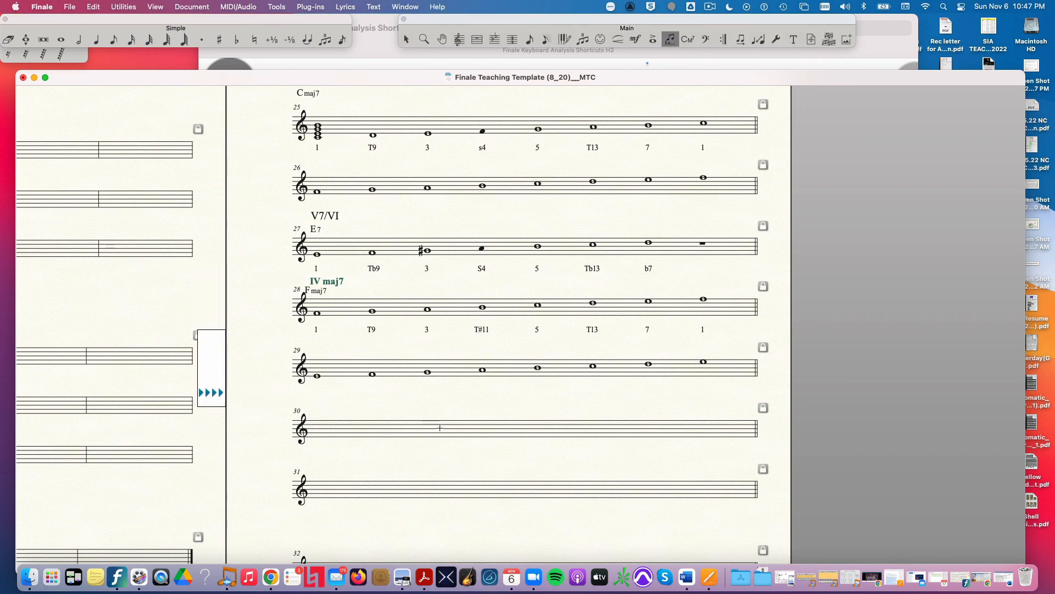
type("`")
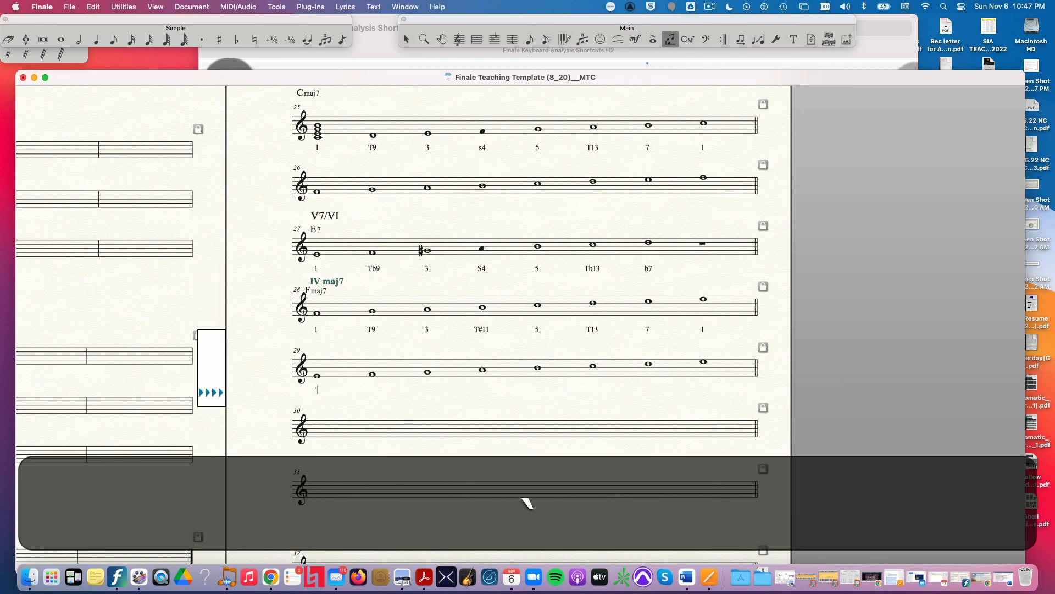
key("BackSpace")
type("1")
key("space")
type("Sb2")
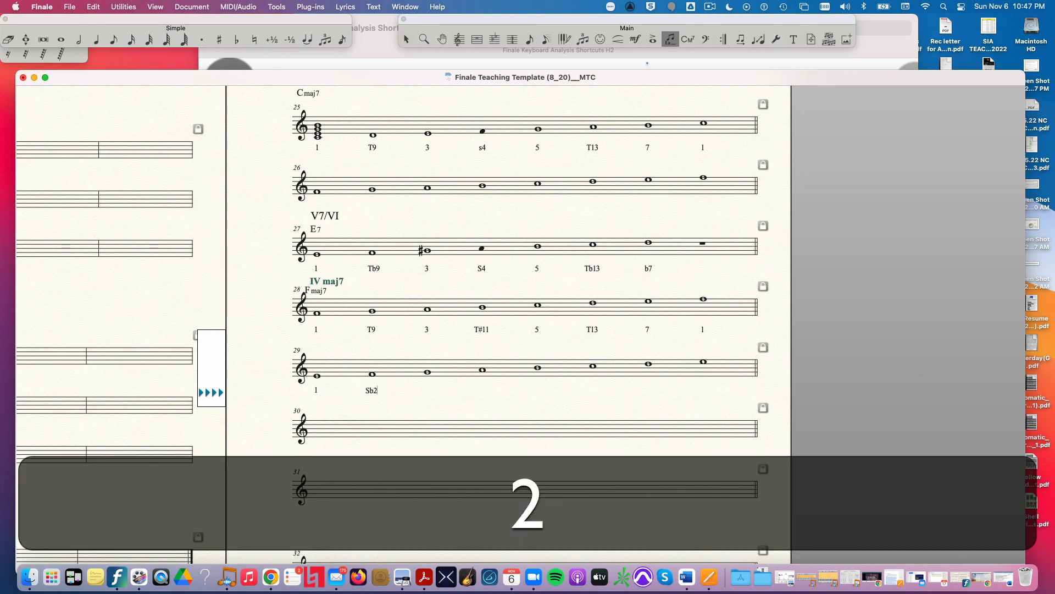
key("space")
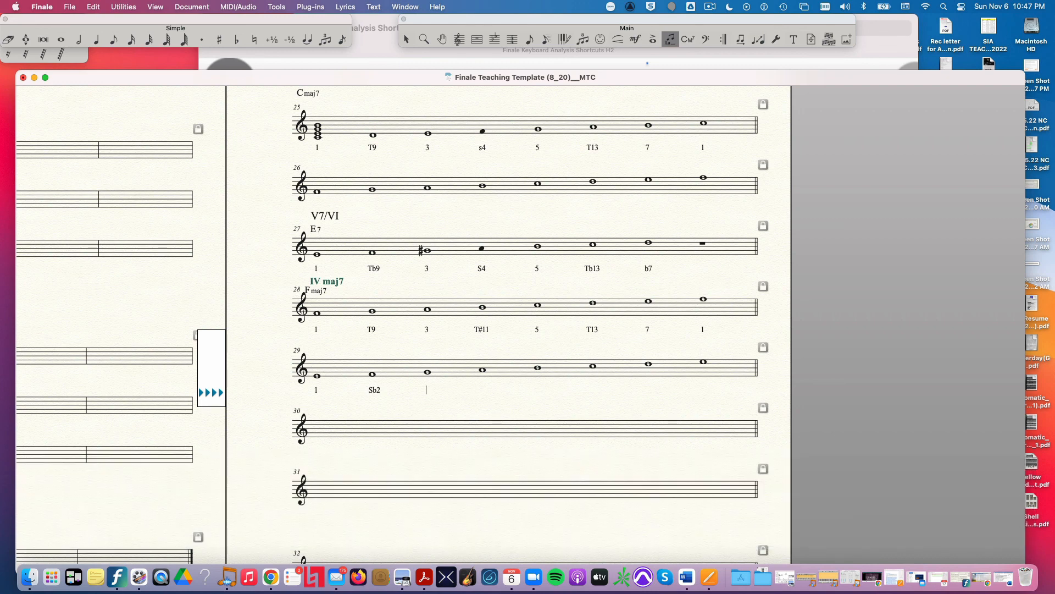
type("b3")
key("space")
type("T")
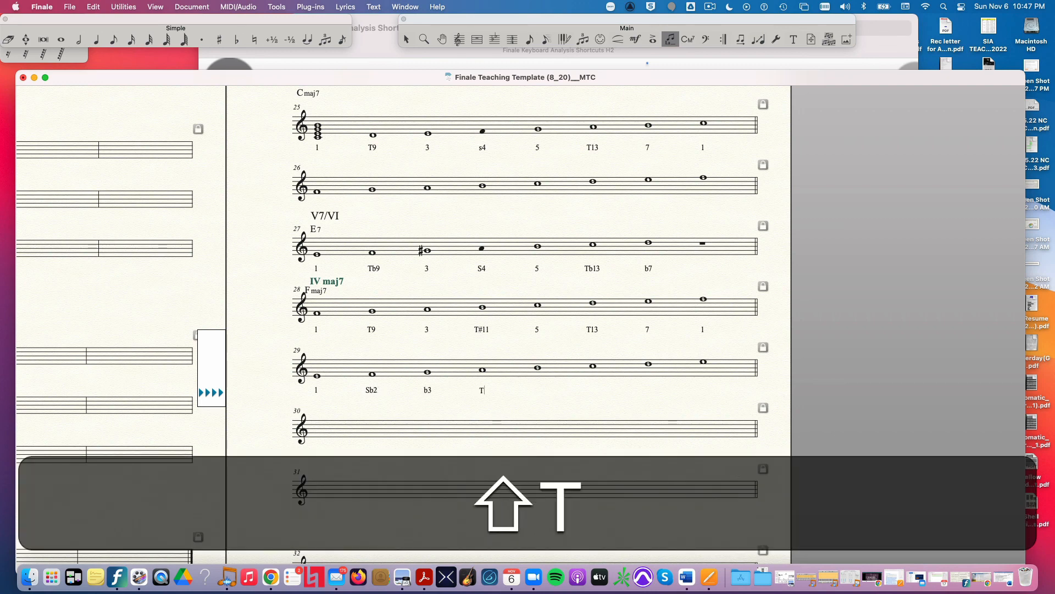
type("11")
key("space")
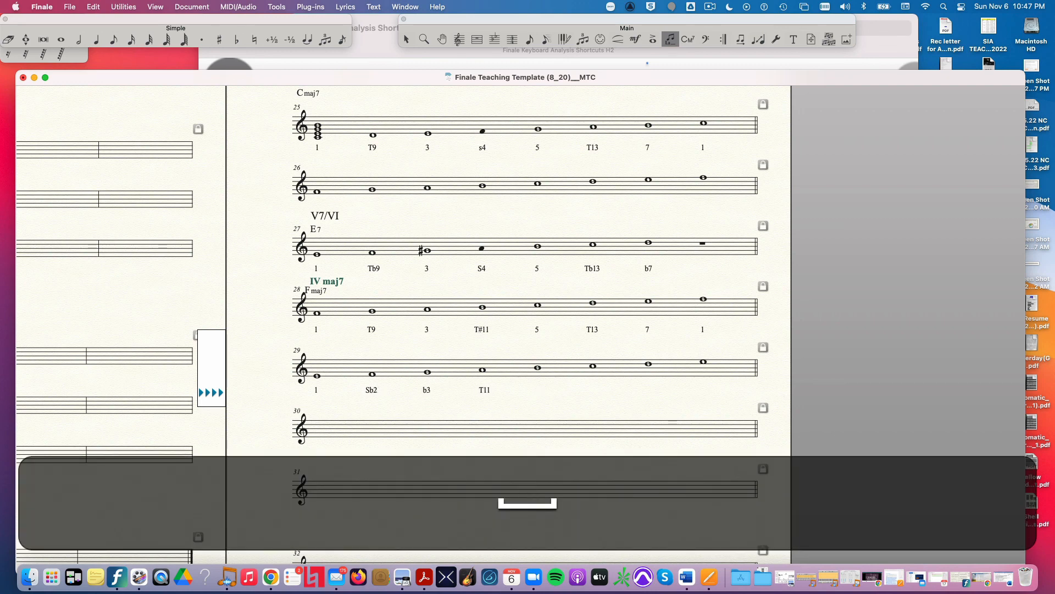
Label the last four notes of measure 29 as 5, Sb6, b7 and 1.
type("5")
key("space")
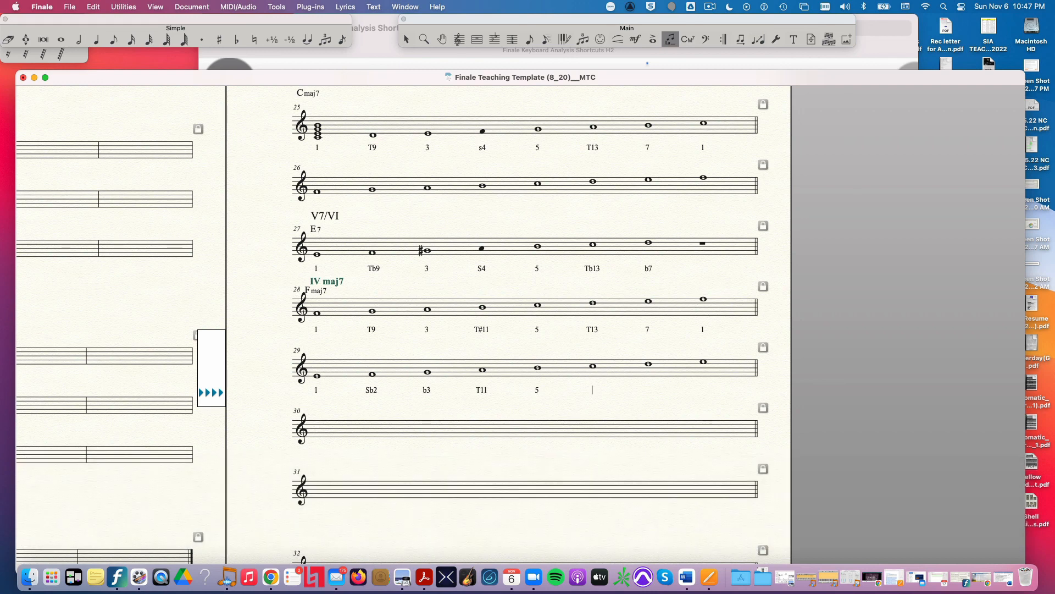
type("Sb6")
key("space")
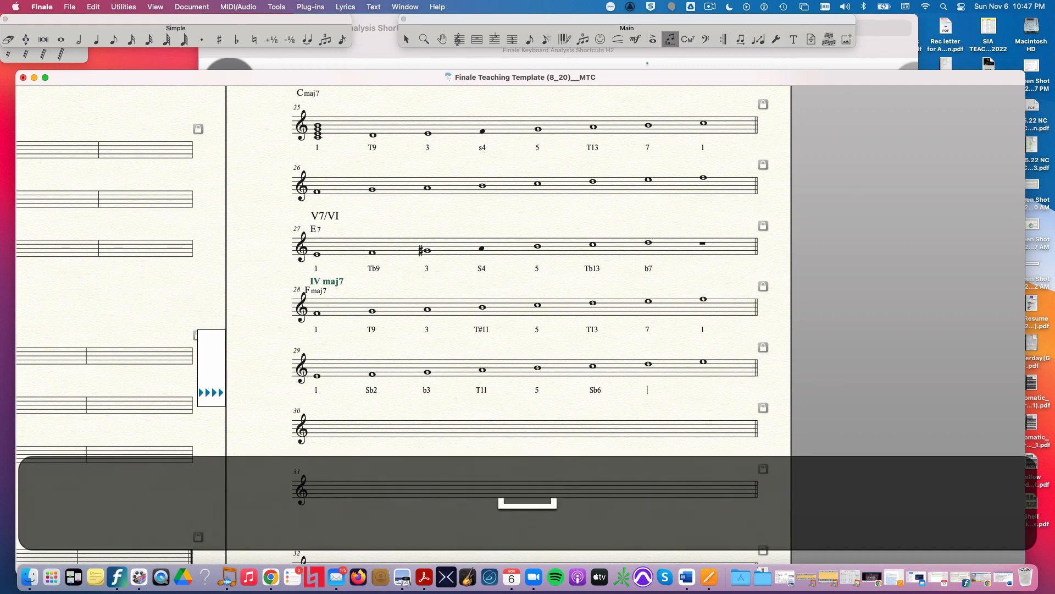
type("b7")
key("space")
type("1")
key("space")
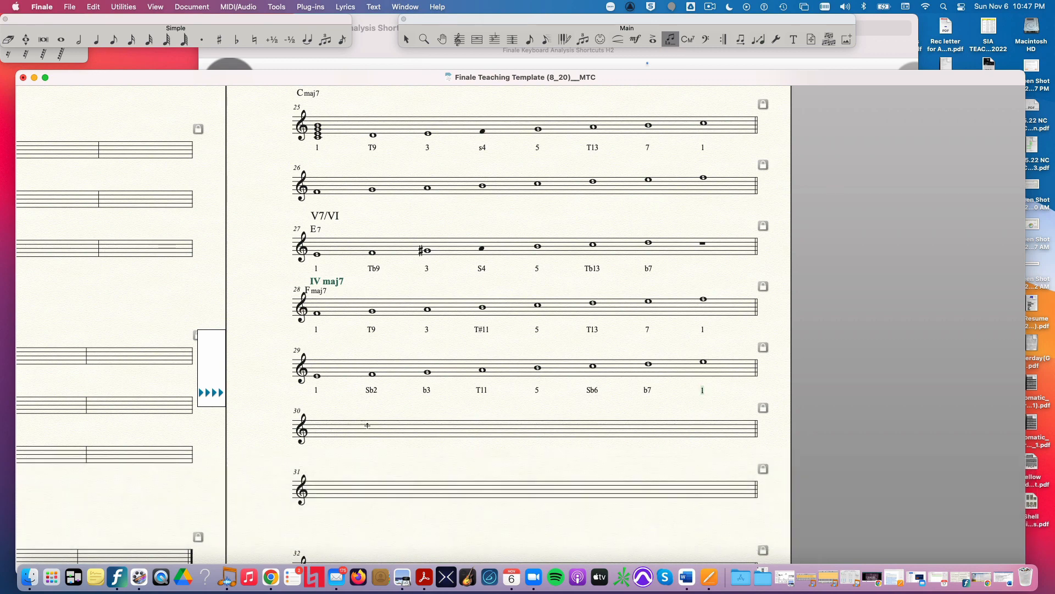
Apply the staff style for solid, stemless noteheads to the Sb2 and Sb6 notes in measure 29.
left_click(459, 40)
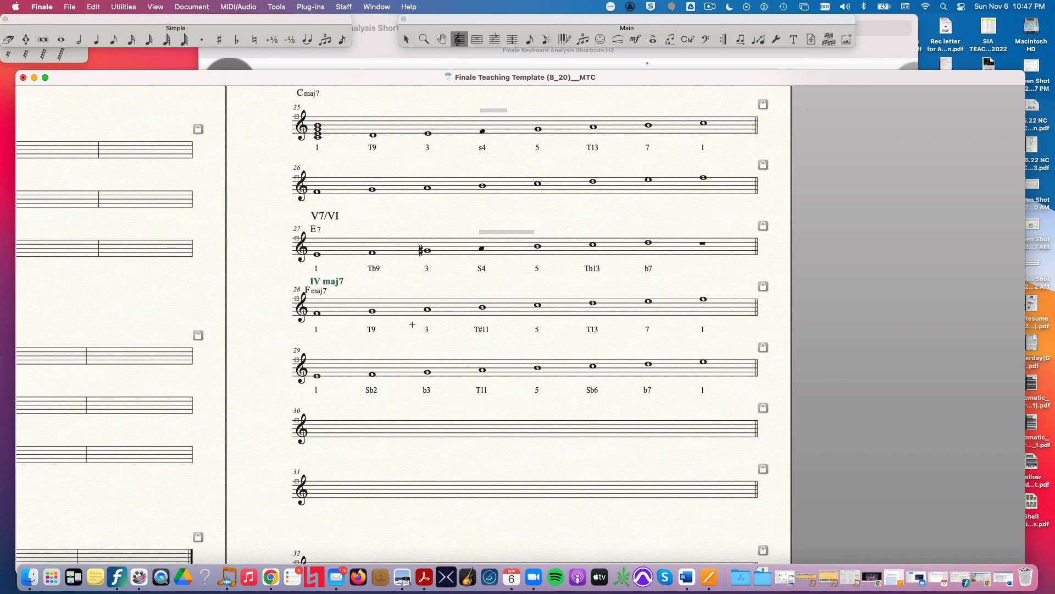
left_click_drag(358, 350, 394, 394)
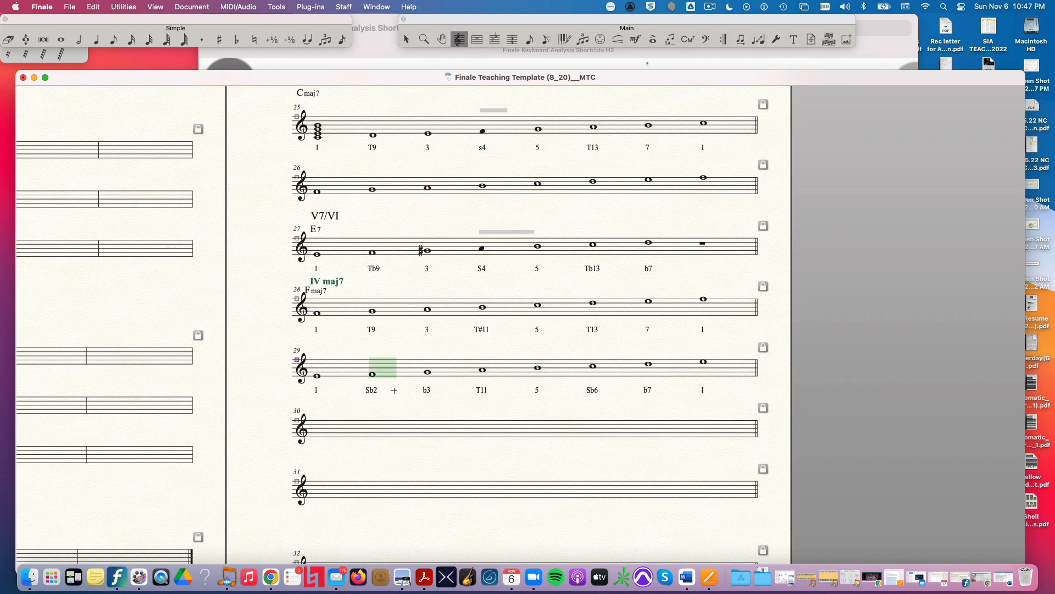
key("s")
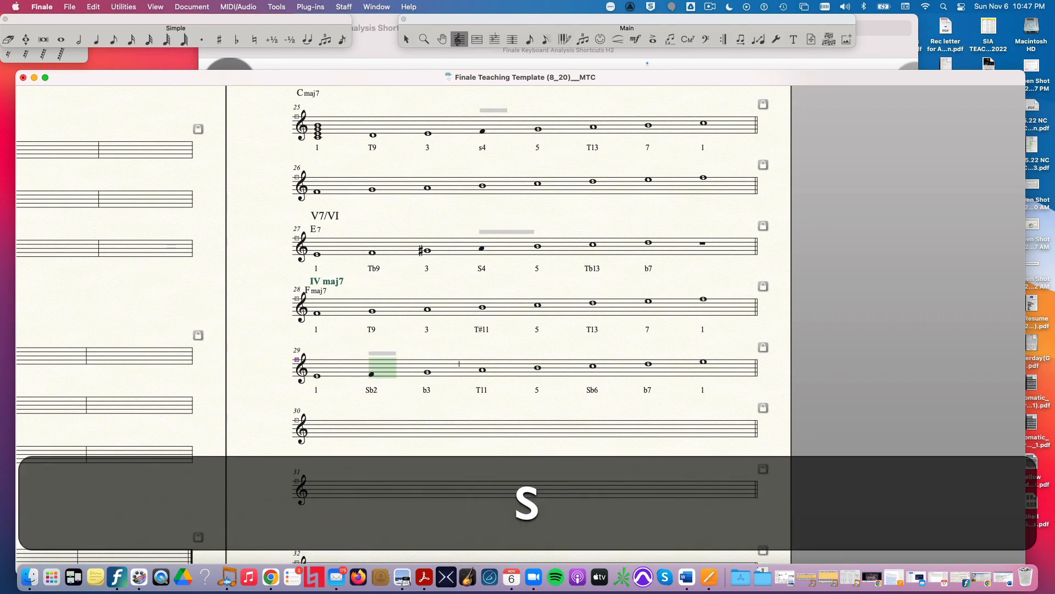
left_click_drag(581, 355, 610, 382)
key("s")
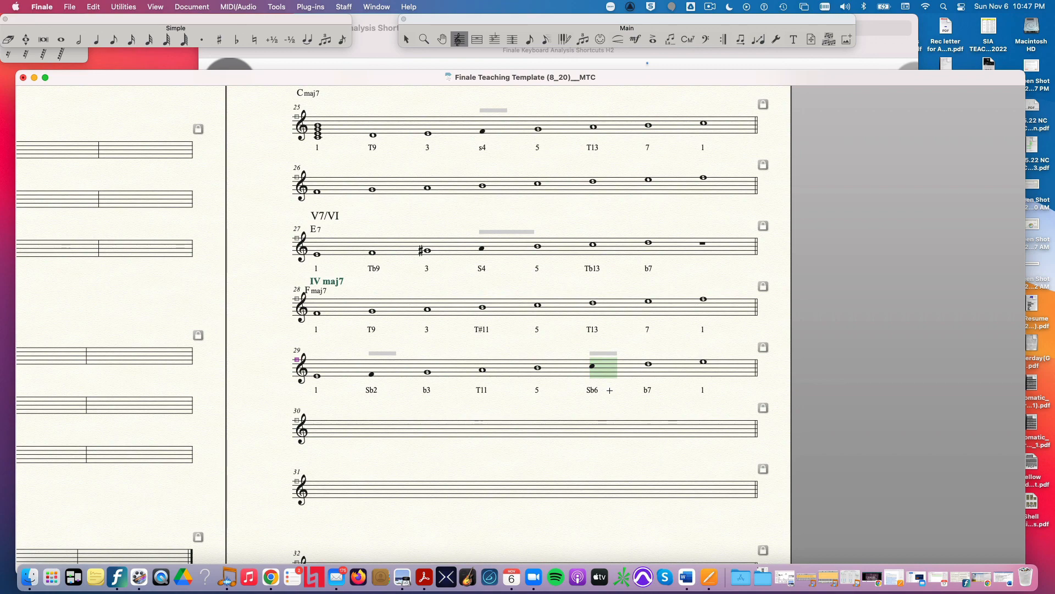
Return to page 1, examine the ScoreManager's instrument list and the sound choices for the Grand Staff, and close it without changes.
scroll(609, 391, "left", 15)
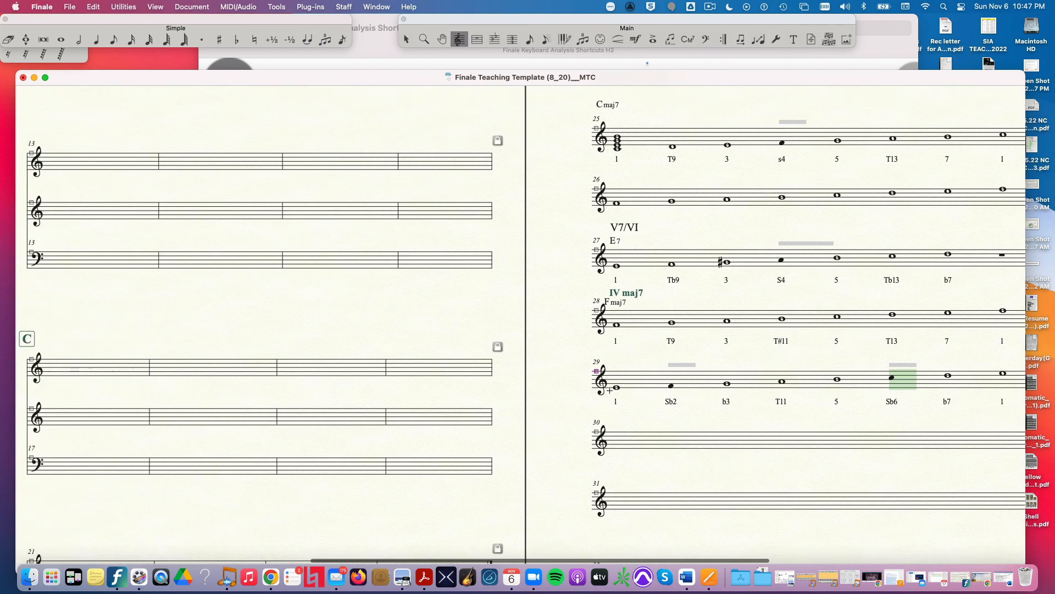
scroll(610, 390, "left", 8)
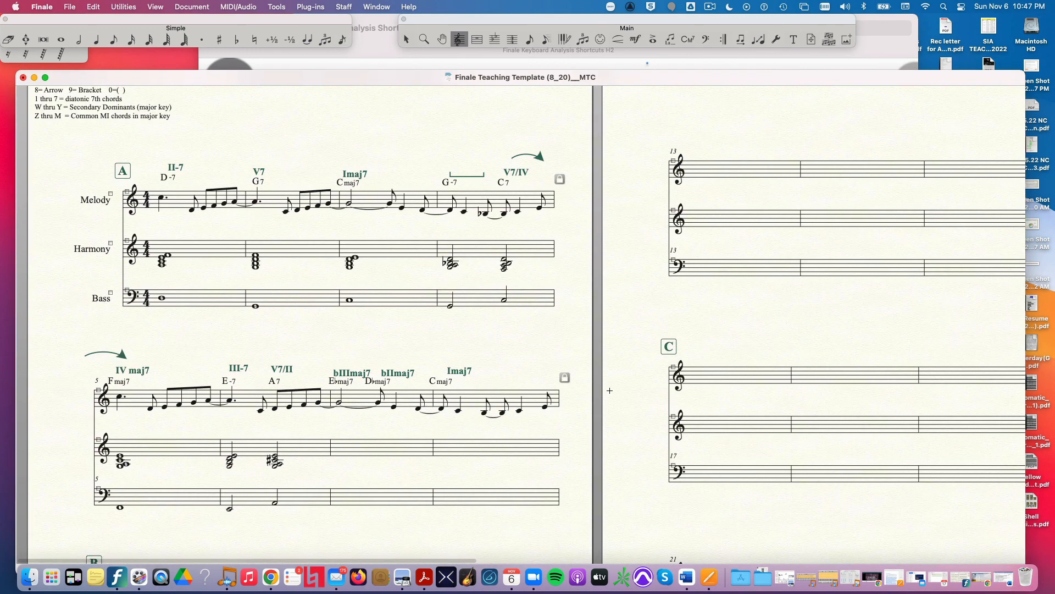
scroll(610, 390, "up", 4)
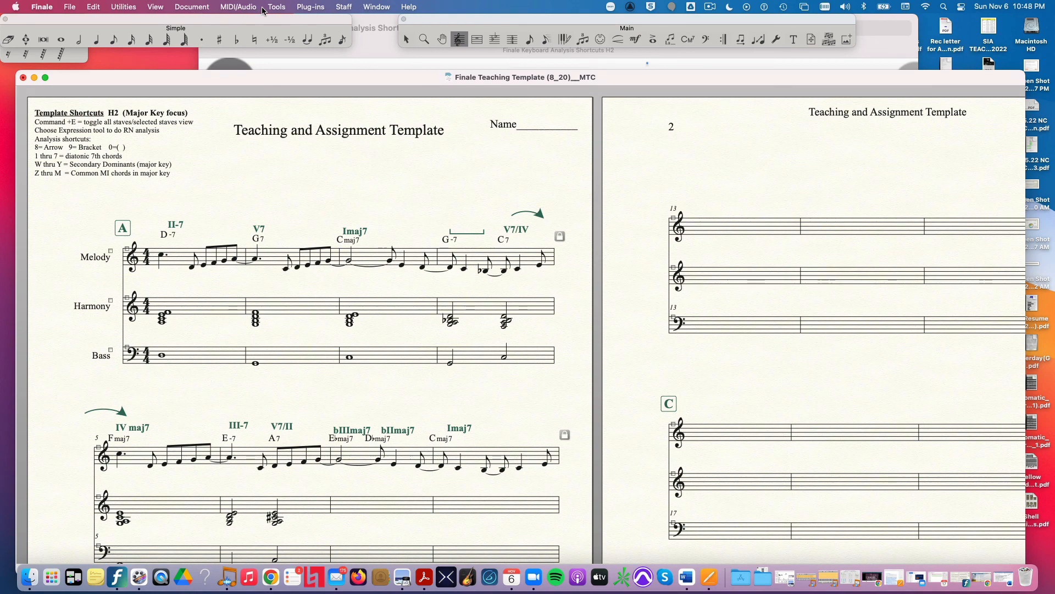
left_click(375, 7)
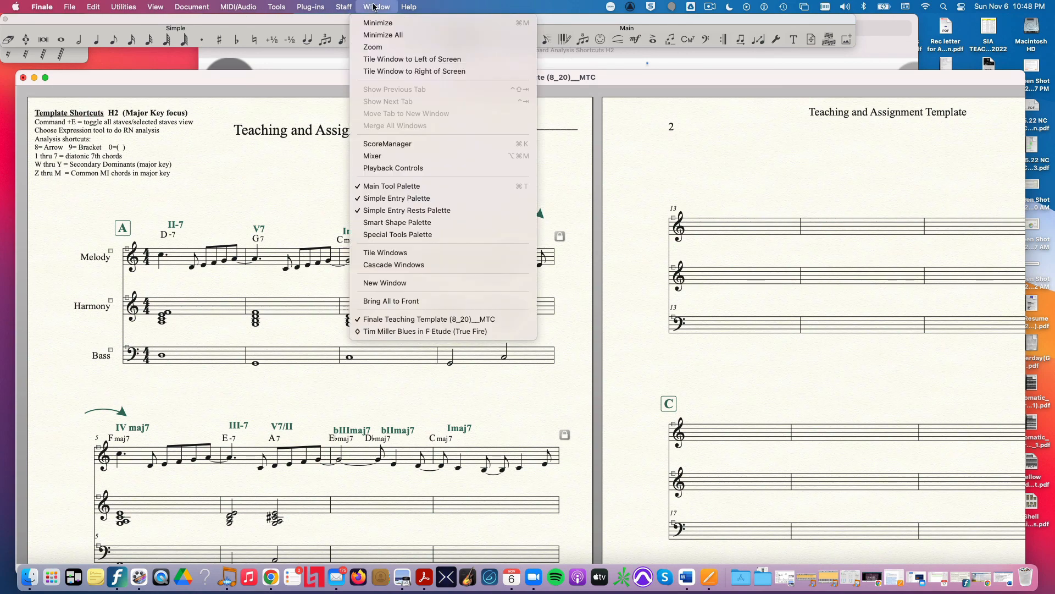
left_click(369, 145)
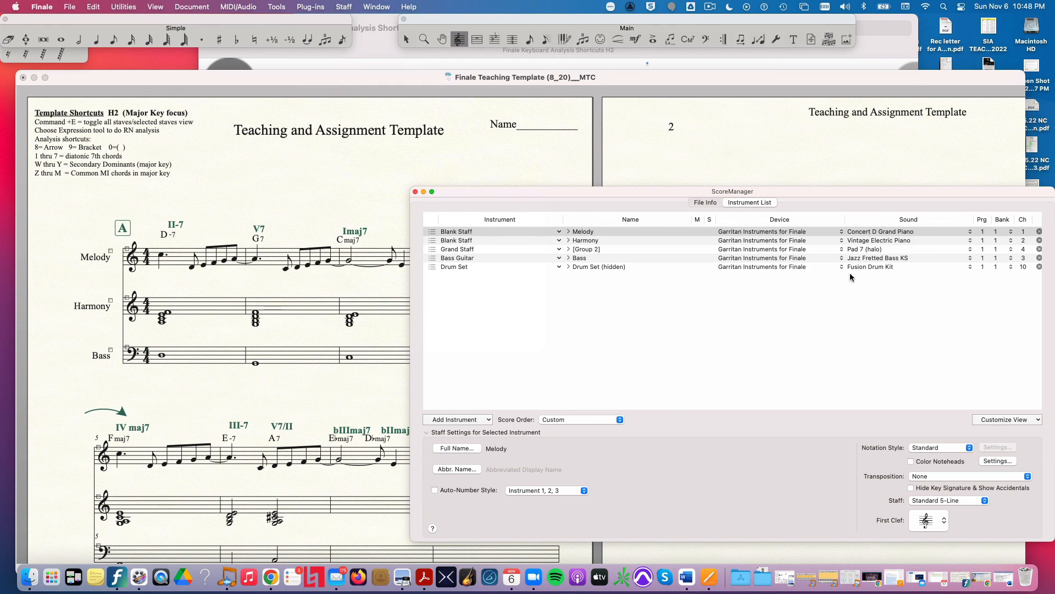
left_click(970, 250)
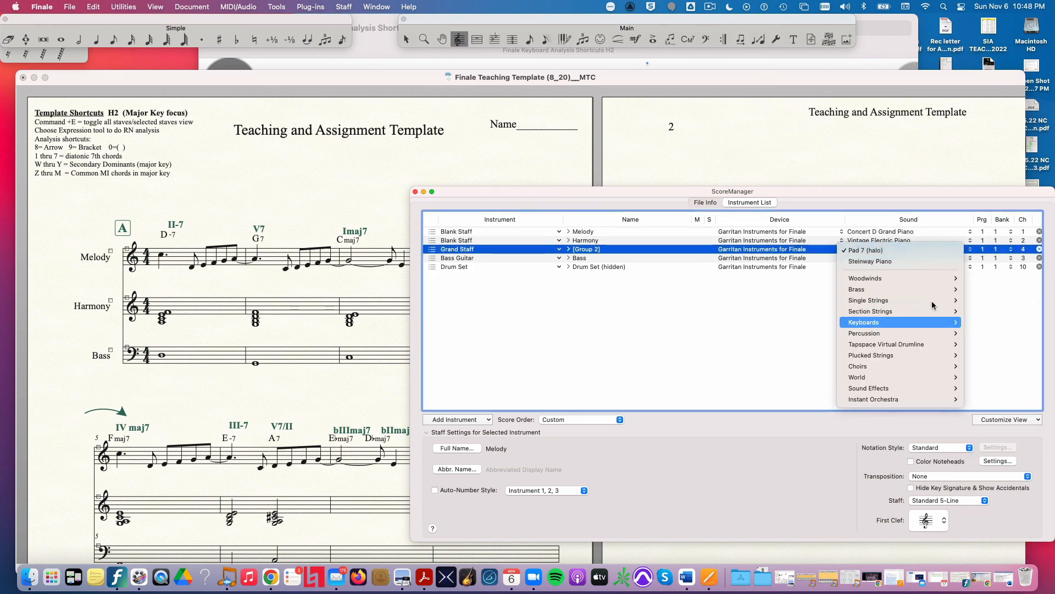
mouse_move(961, 319)
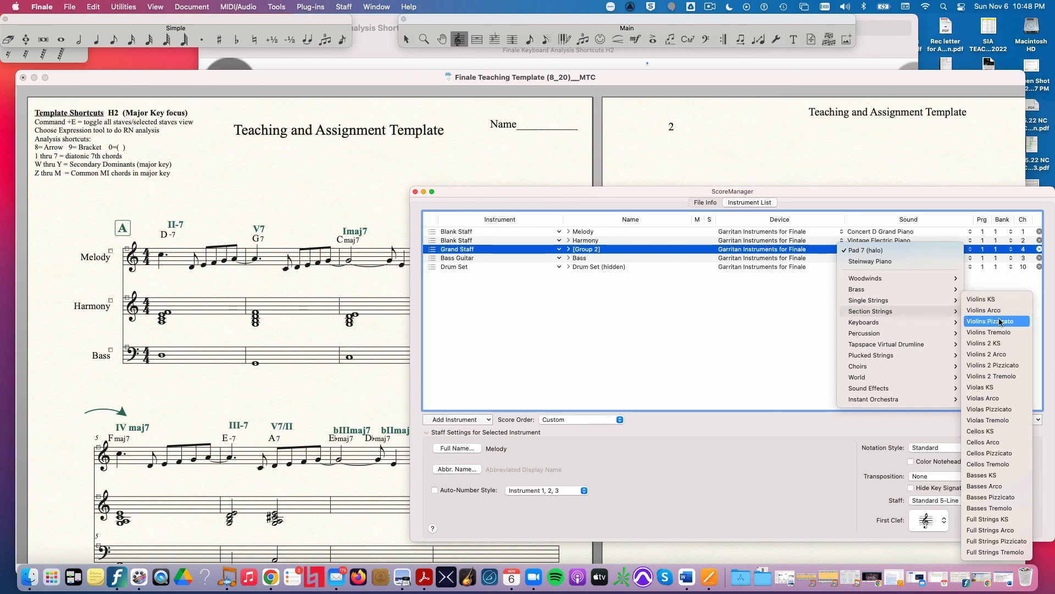
left_click(917, 319)
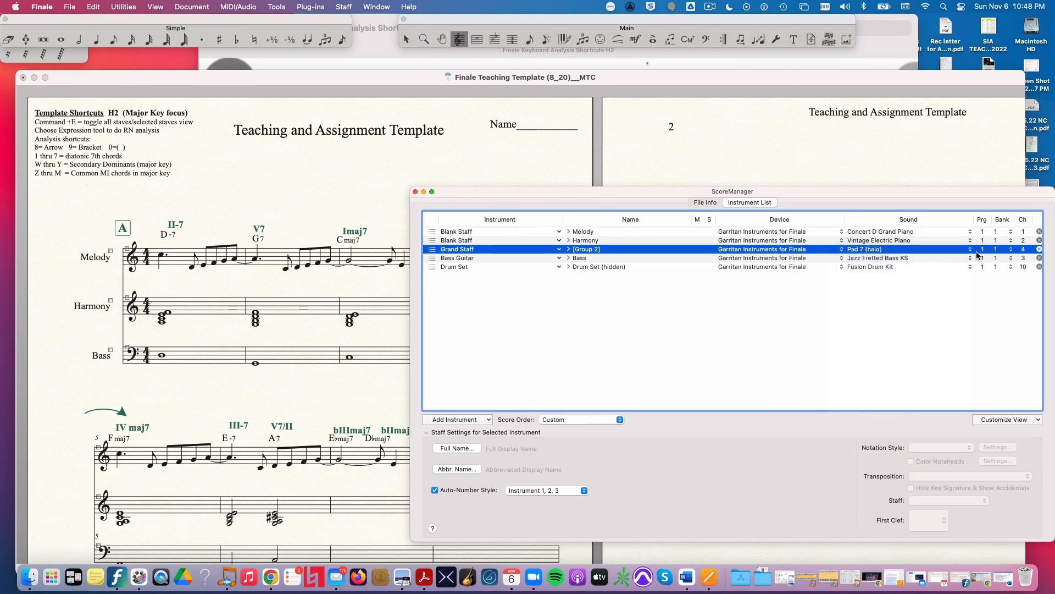
left_click(415, 191)
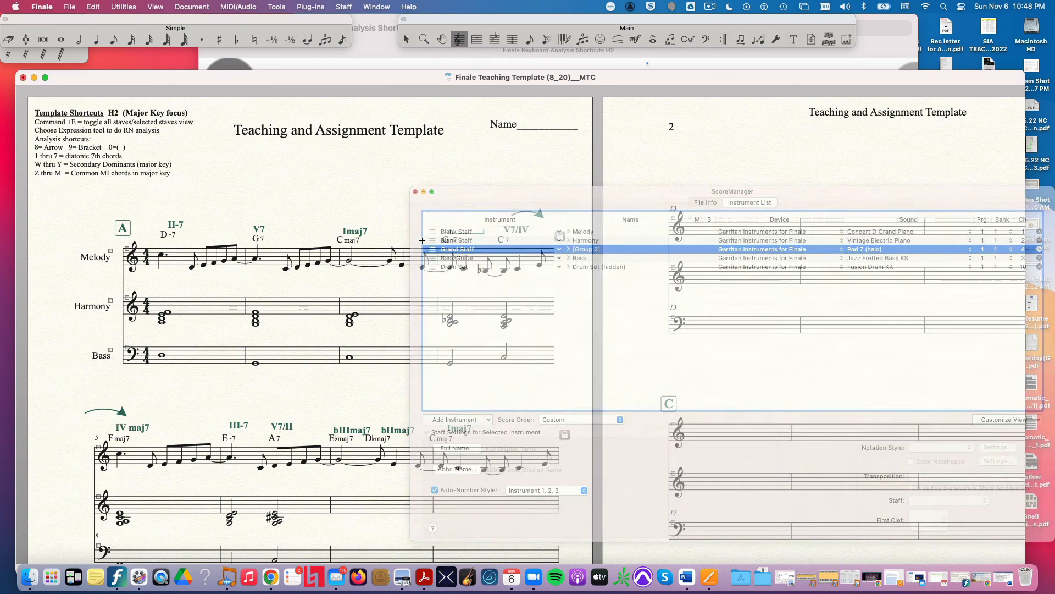
Show the Mixer with its staff channel controls and close it again.
key("alt+super+m")
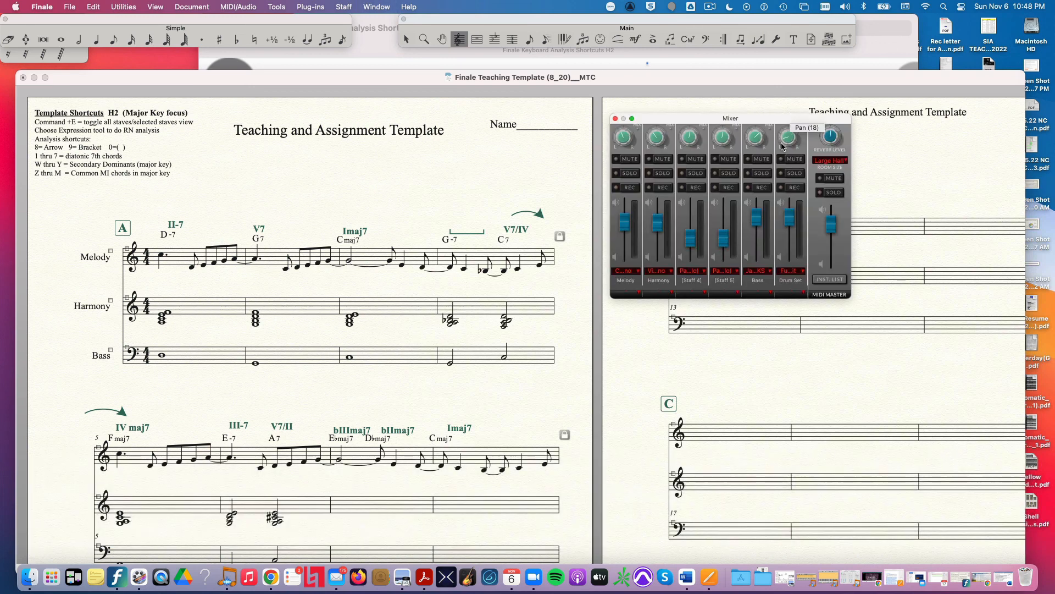
left_click(615, 118)
left_click(376, 6)
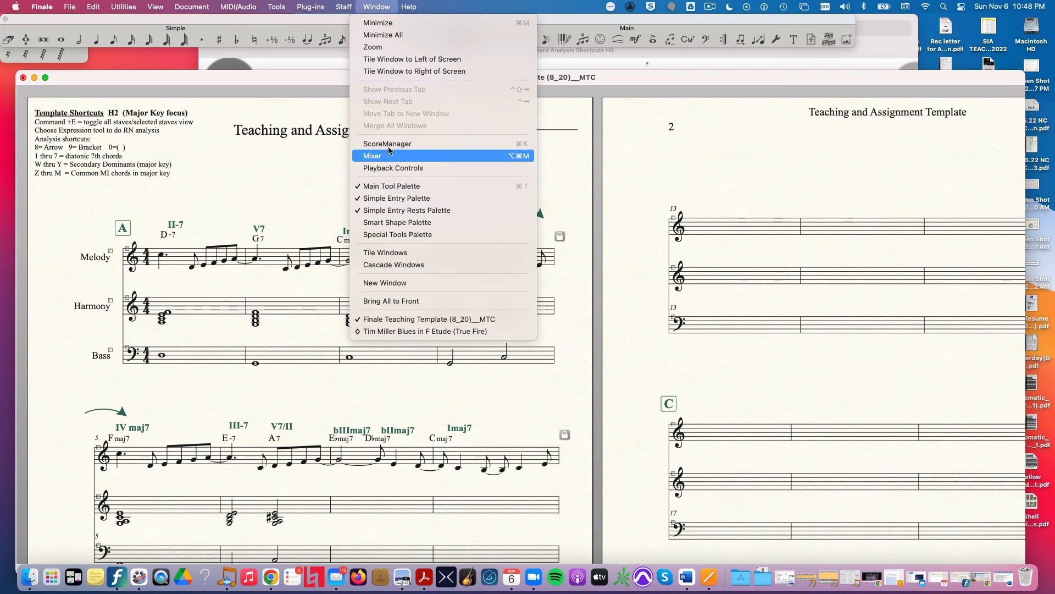
left_click(315, 174)
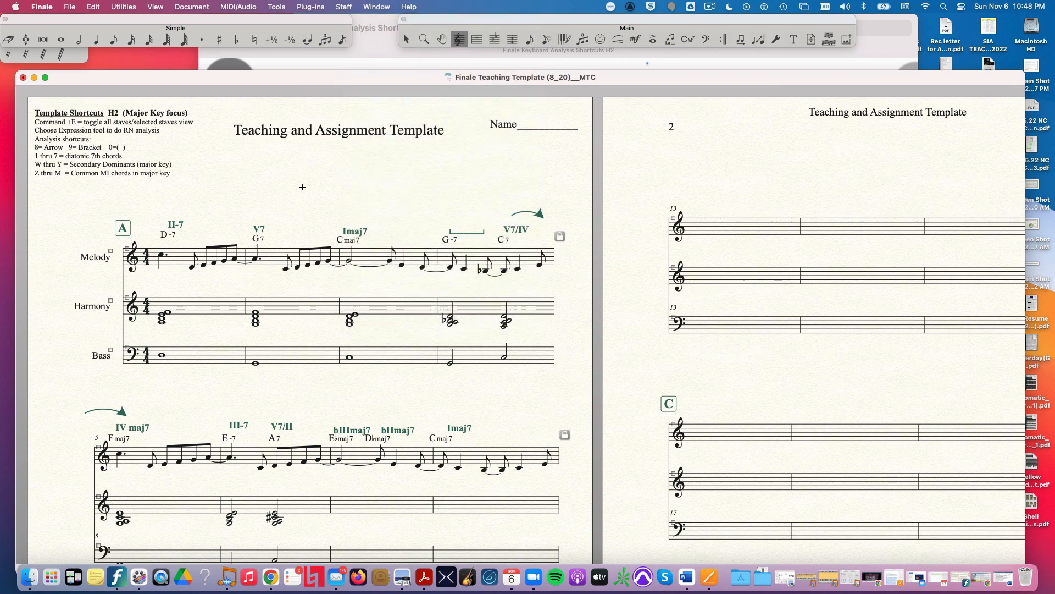